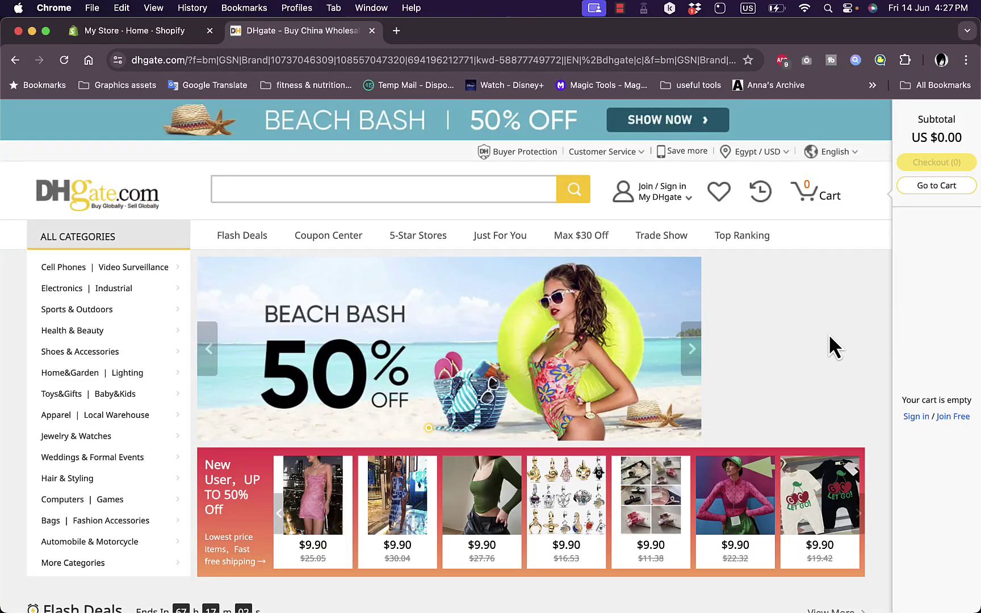
Switch from DHgate to the Shopify store admin home, showing the 0-of-7 setup guide.
click(160, 29)
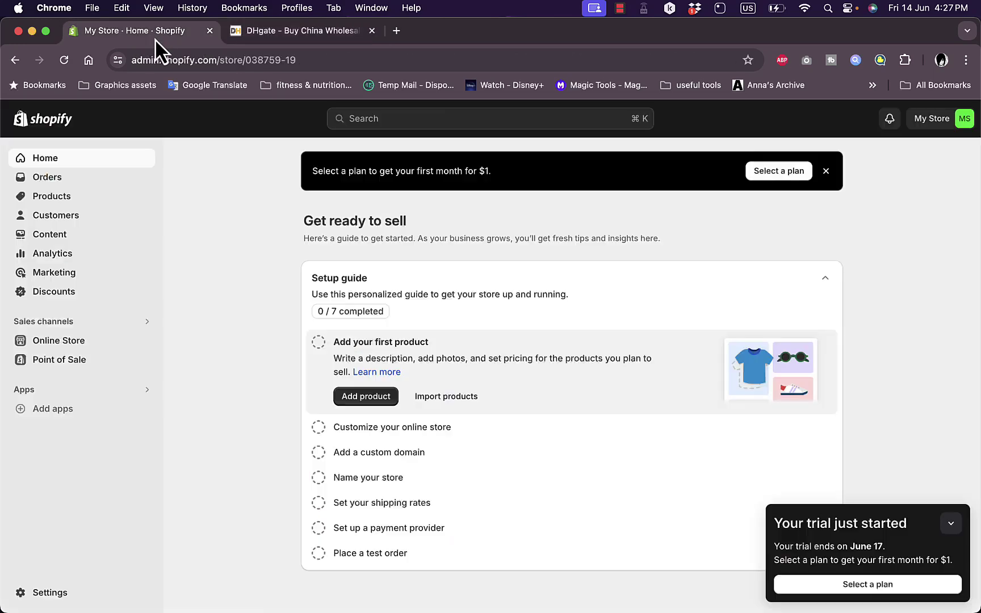
click(317, 33)
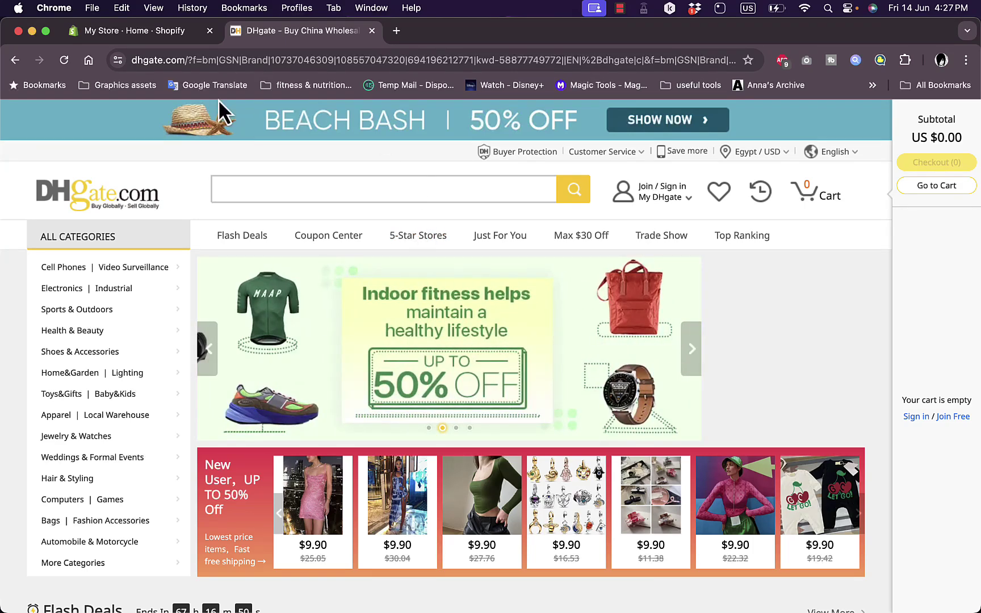
click(159, 36)
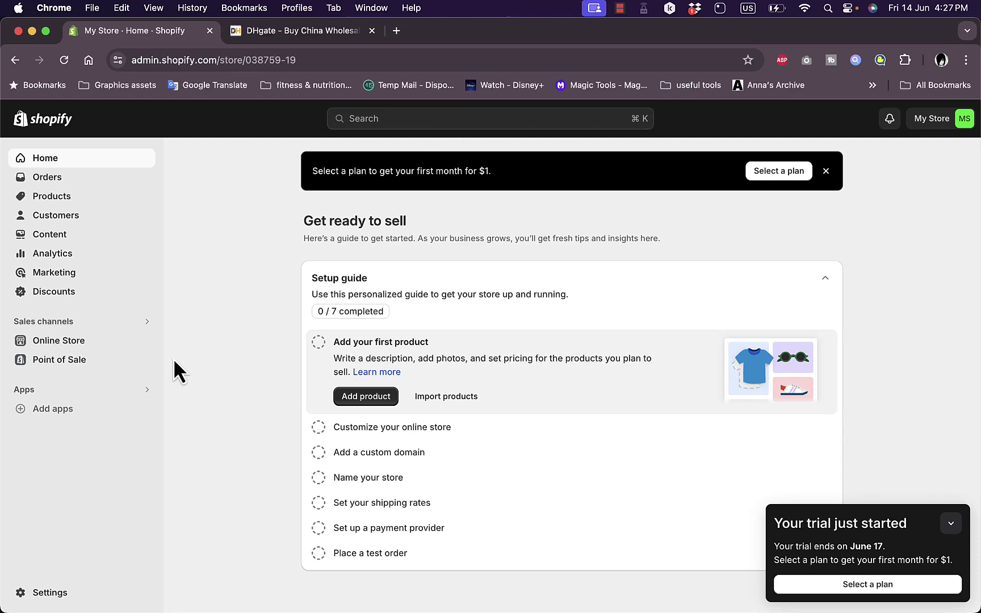
Search the Shopify App Store for 'dhgate' to list its 95 matching apps.
click(511, 123)
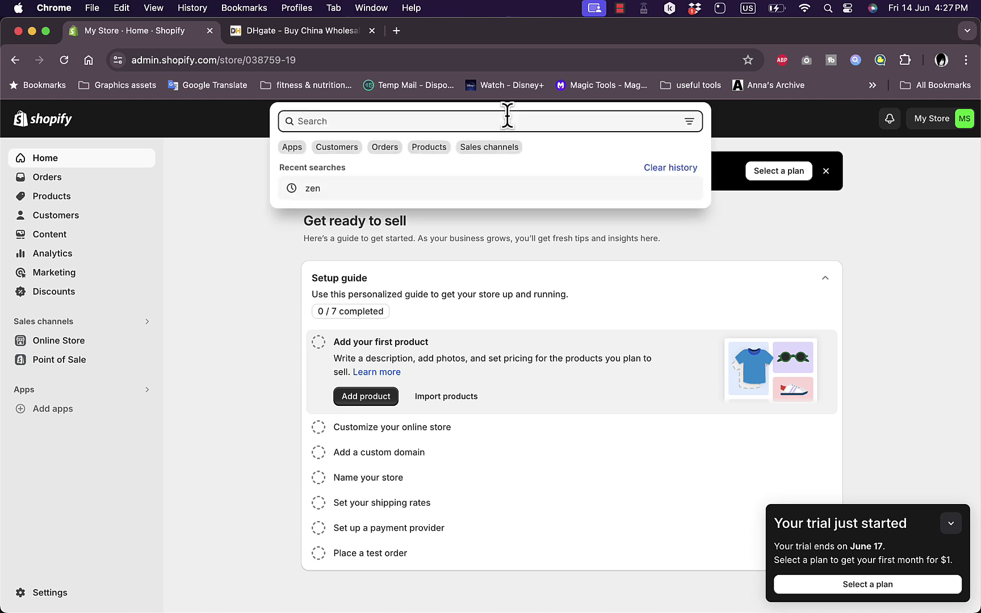
text(dh)
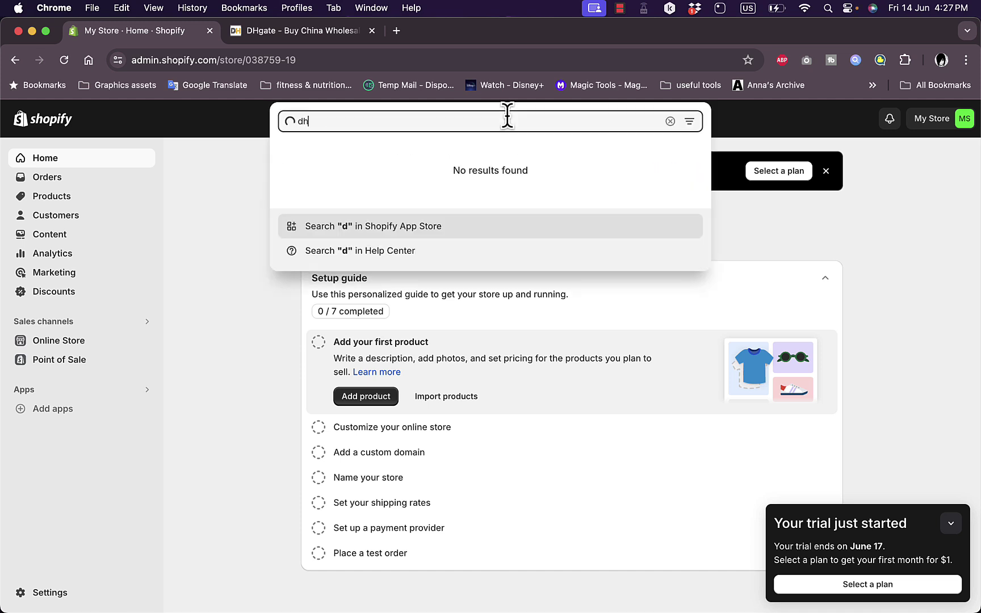
text(gate)
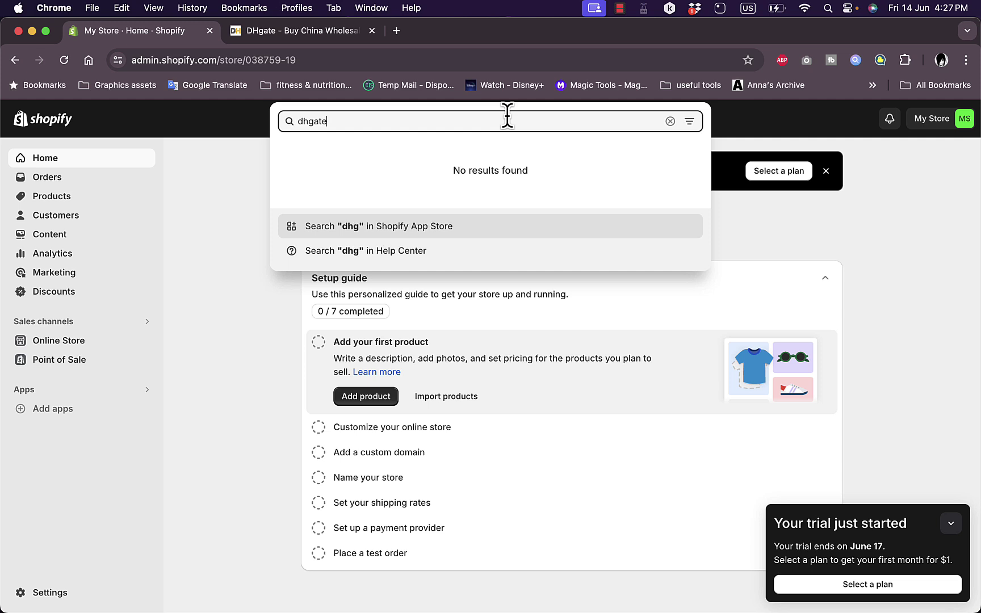
key(Return)
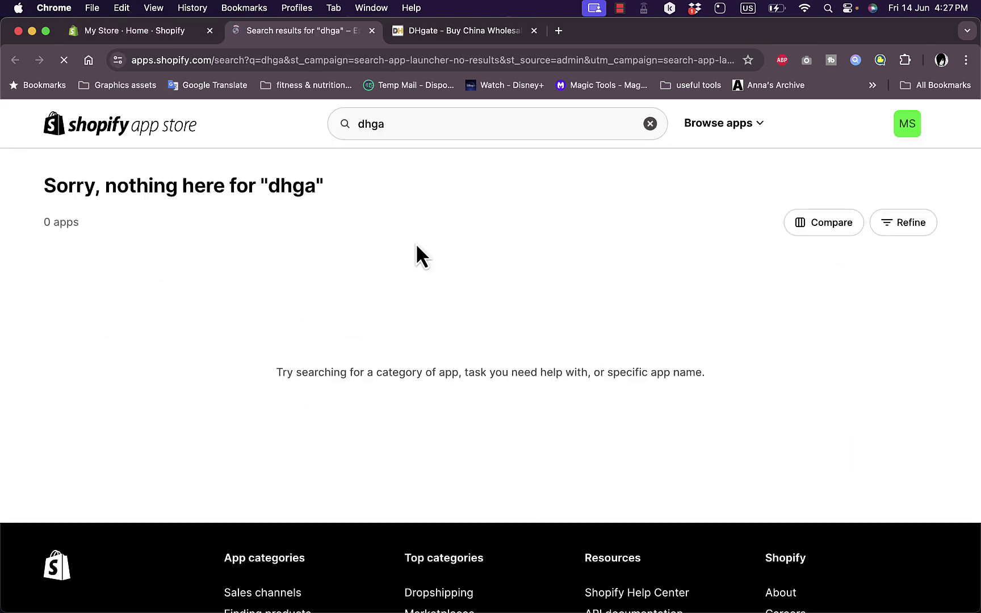
click(420, 126)
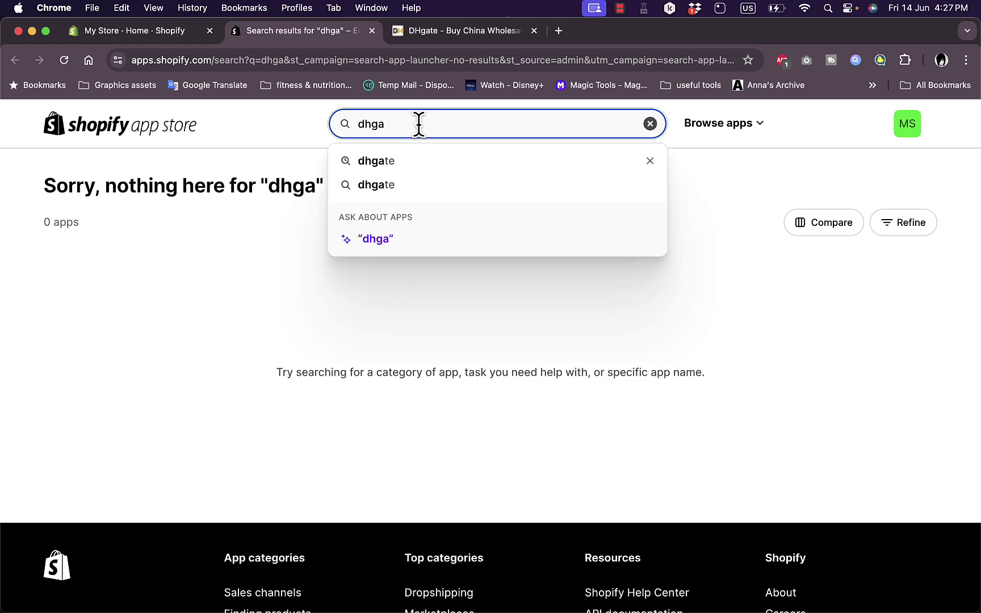
text(te)
key(Return)
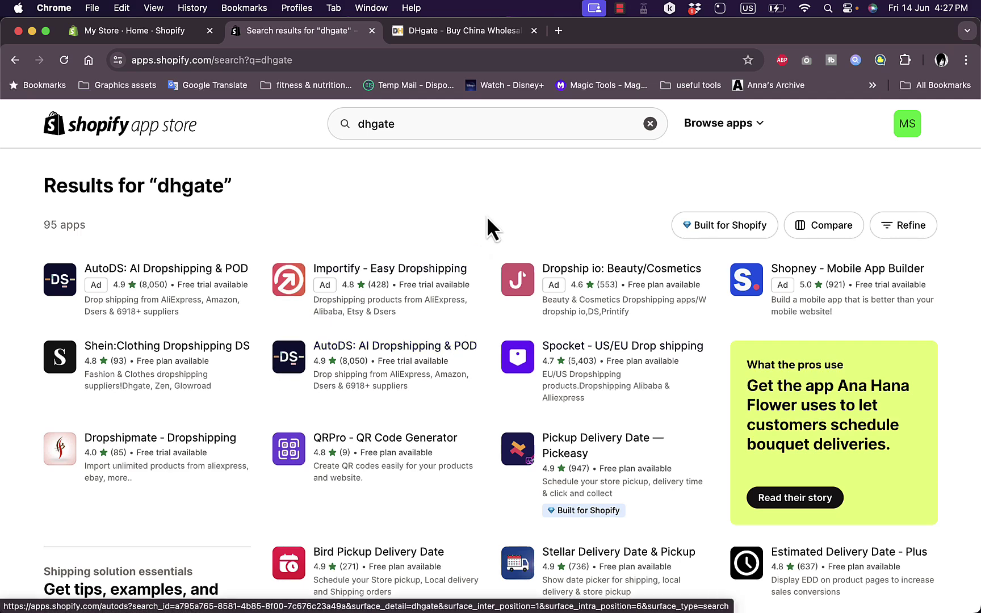
Open the glass beaker bong product from DHgate's Flash Deals.
click(473, 34)
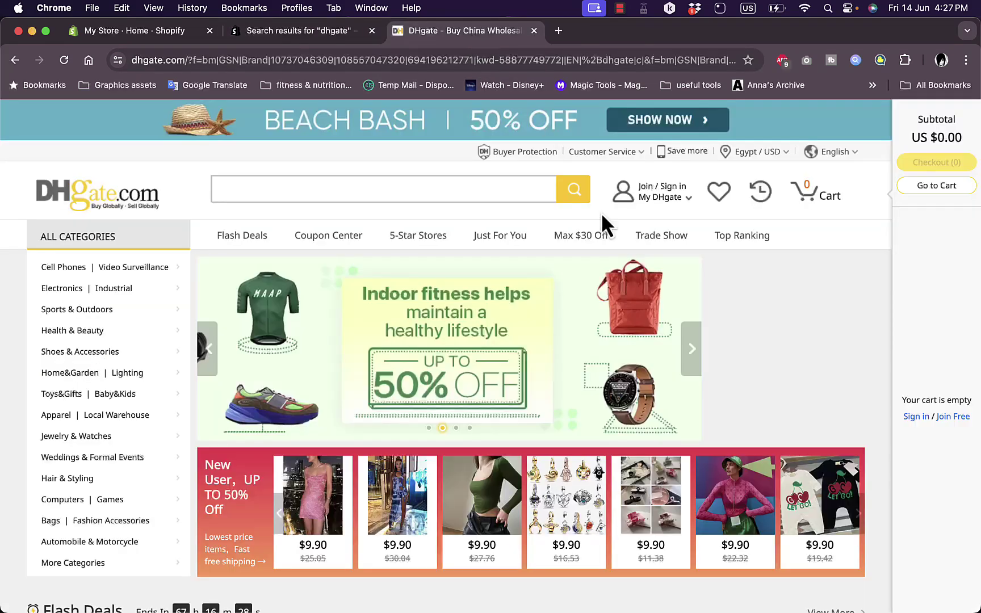
scroll(610, 279, down, 10)
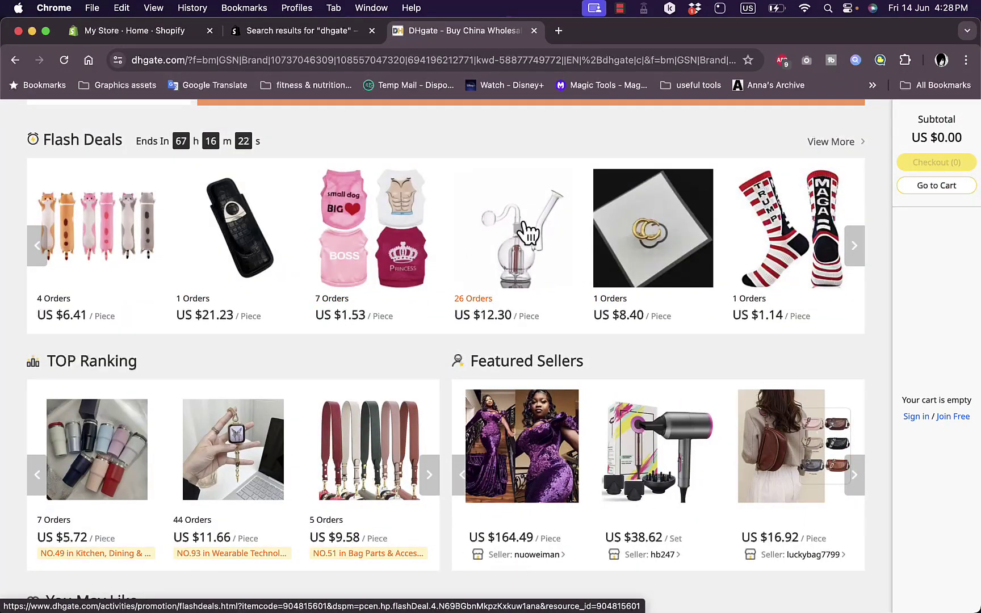
click(518, 238)
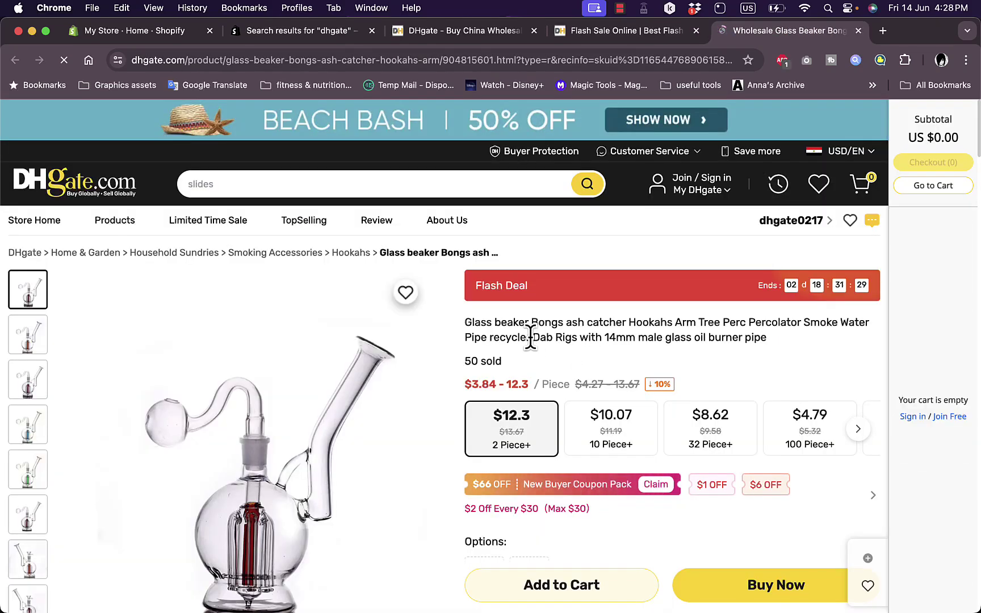
Review the glass beaker listing priced $3.84–12.3 per piece, then return to Shopify admin.
scroll(549, 350, down, 10)
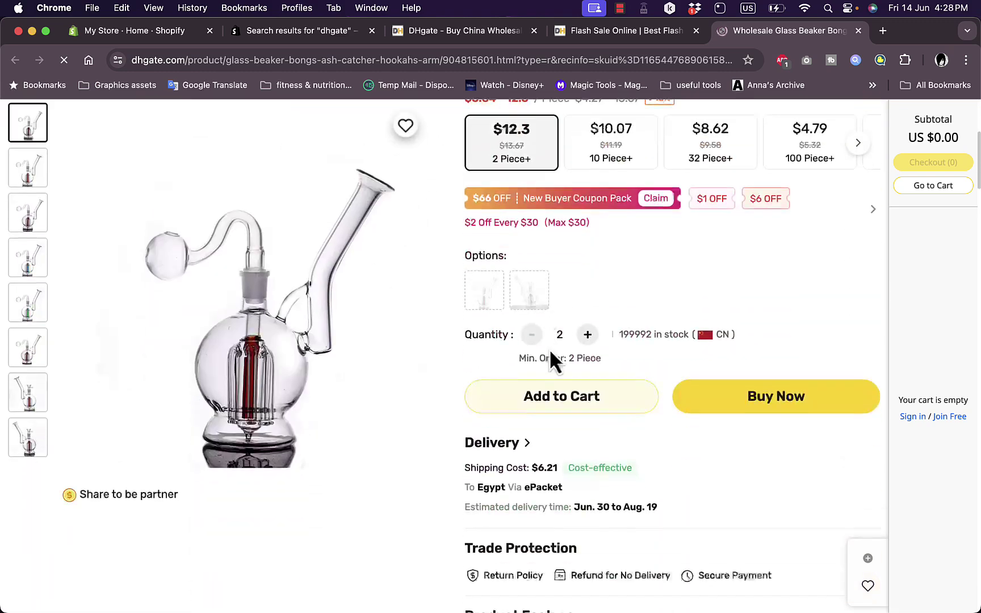
scroll(549, 349, up, 10)
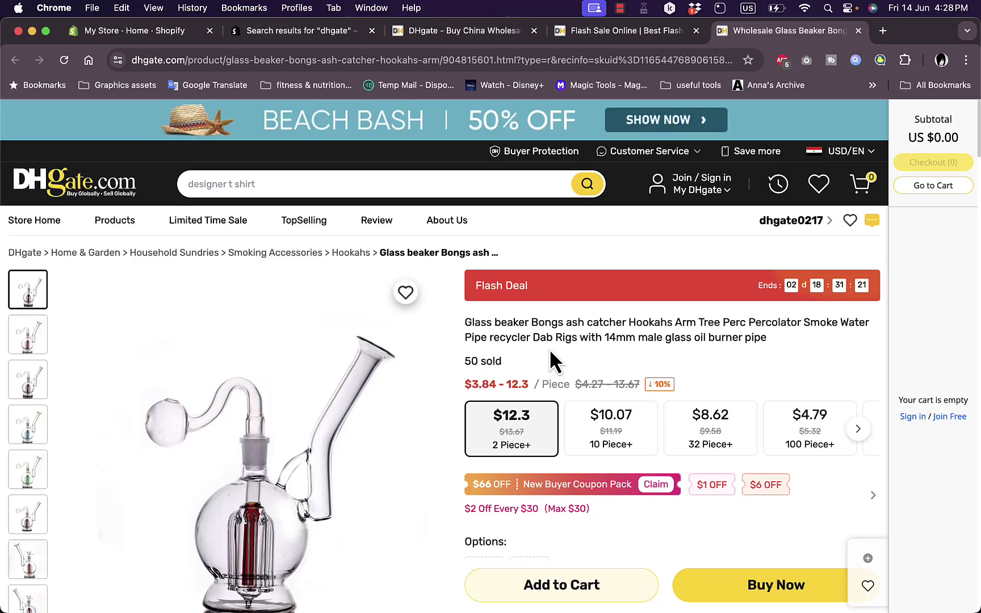
scroll(549, 350, down, 3)
scroll(555, 357, up, 1)
scroll(550, 353, down, 1)
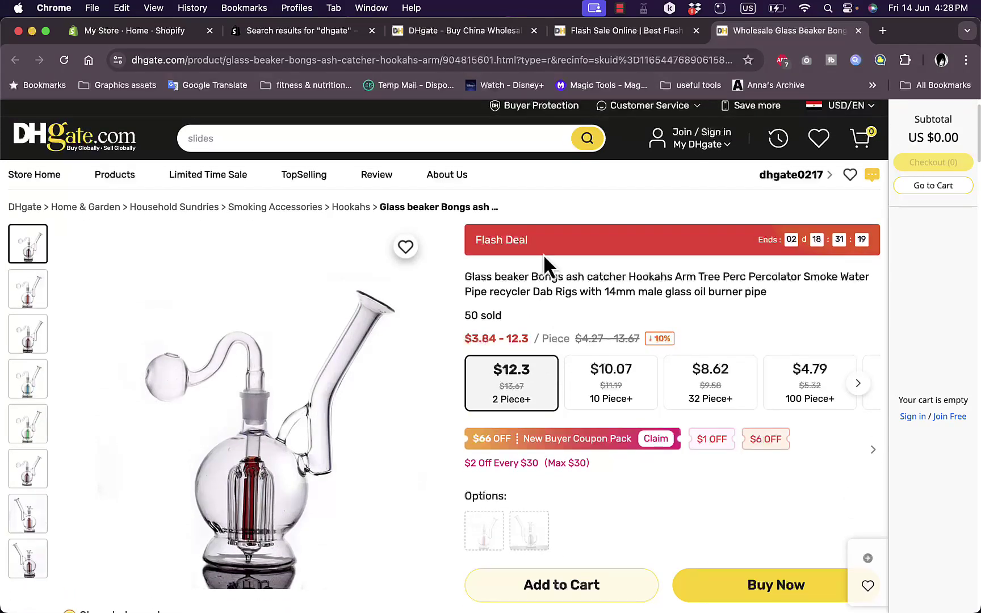
click(182, 40)
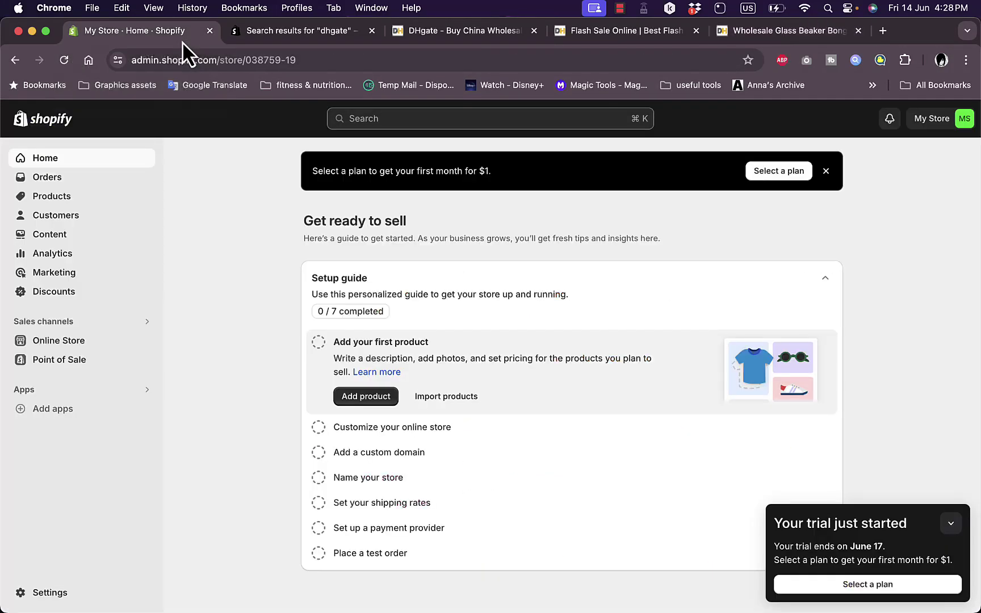
Start a new product and paste the DHgate glass beaker bong title as its Title.
click(54, 196)
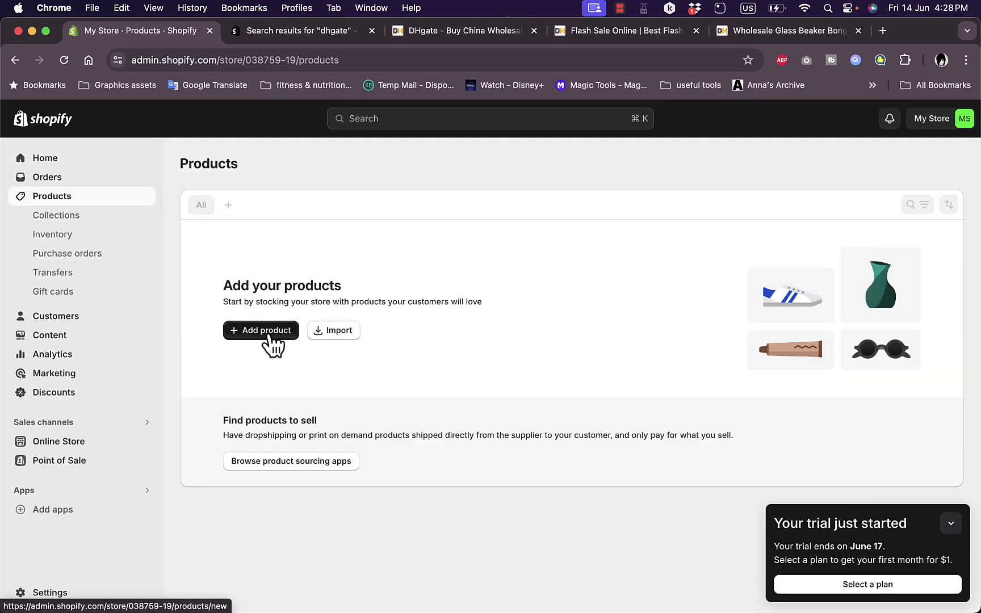
click(270, 336)
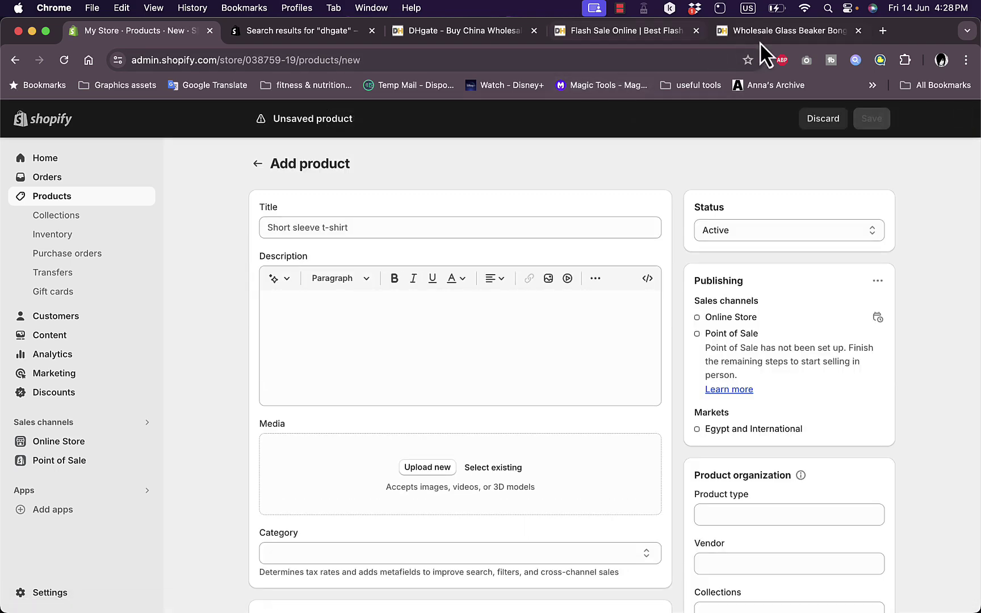
click(779, 37)
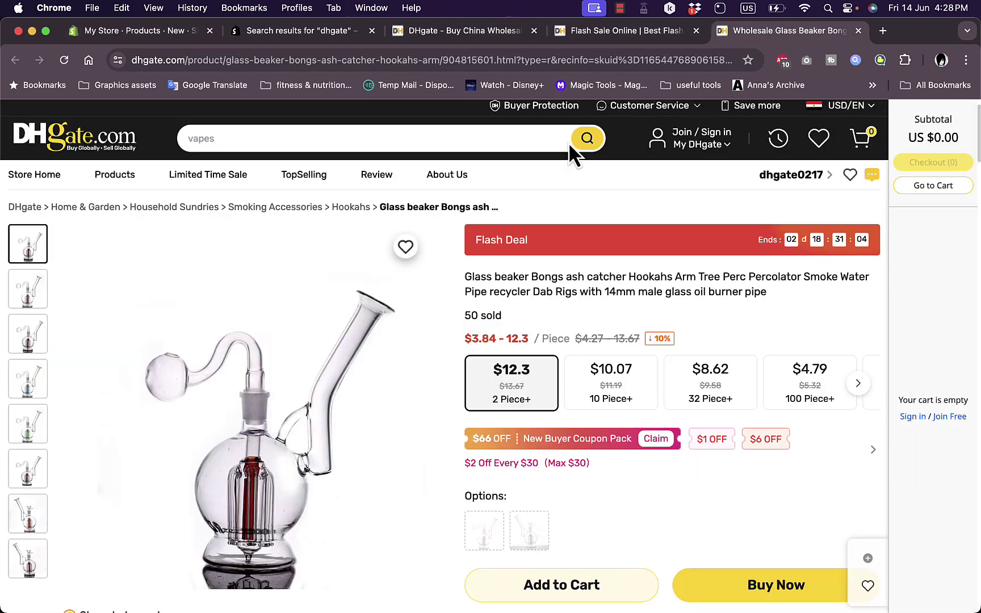
triple_click(471, 273)
key(super+c)
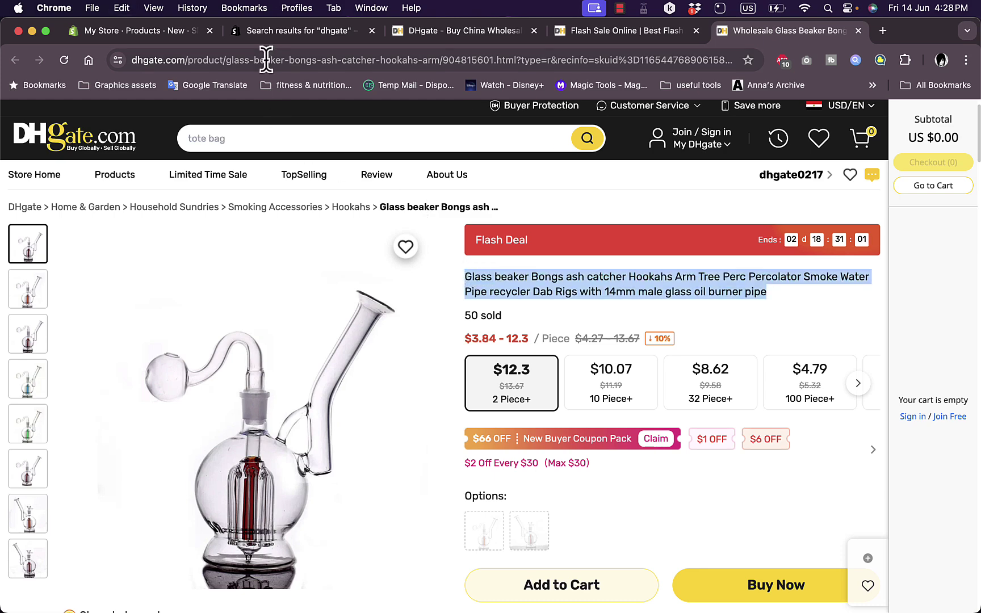
click(198, 39)
click(356, 229)
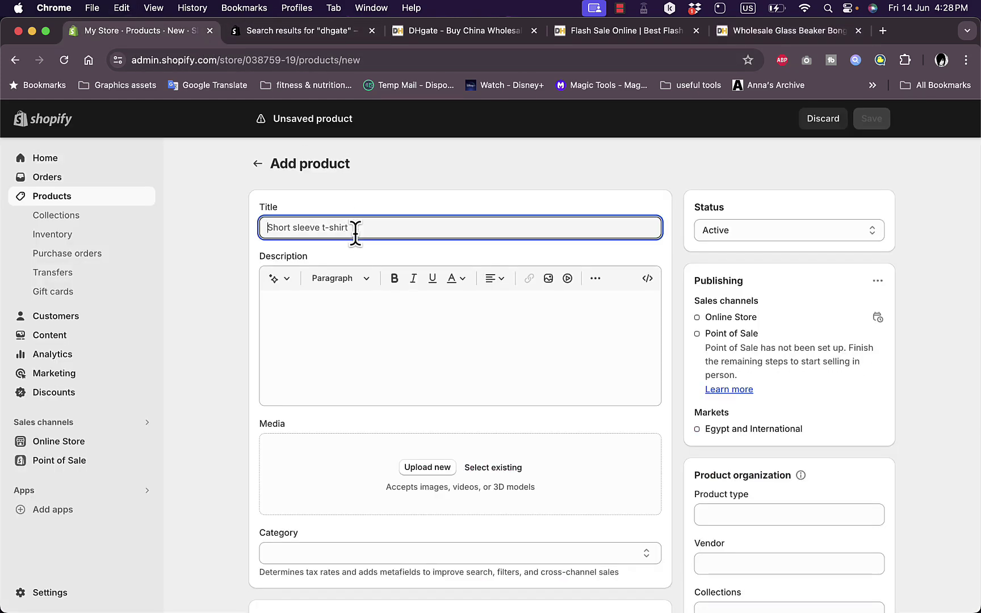
key(super+v)
Close the App Store search results and bring the Smoking Accessories draft down to Pricing.
click(774, 36)
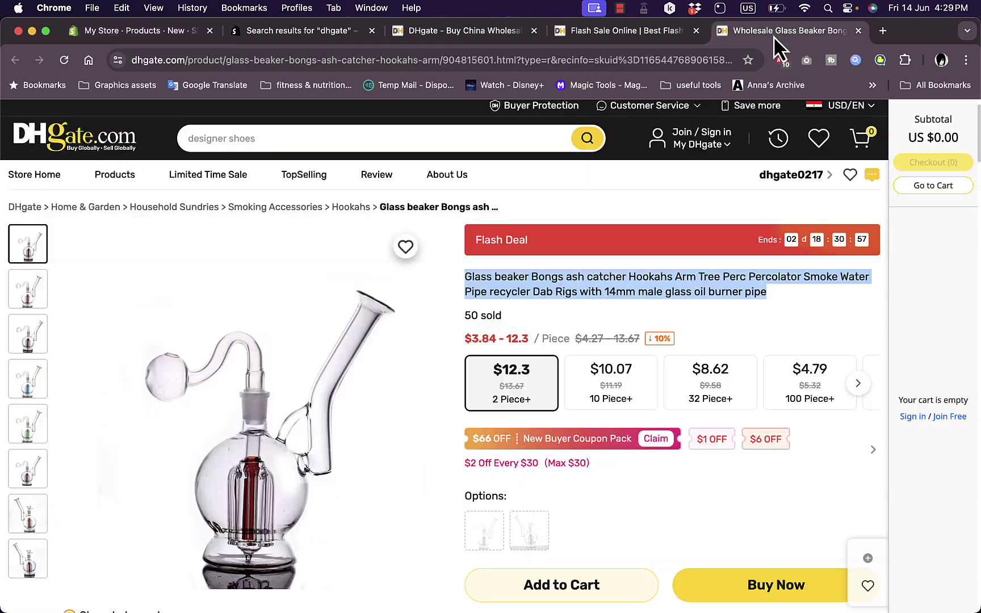
scroll(339, 347, down, 2)
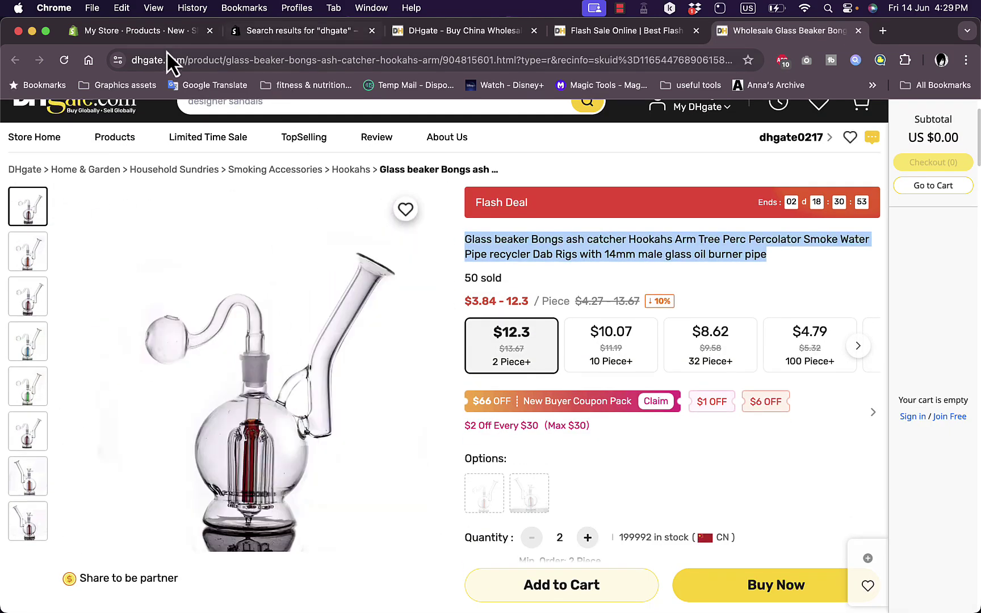
click(372, 30)
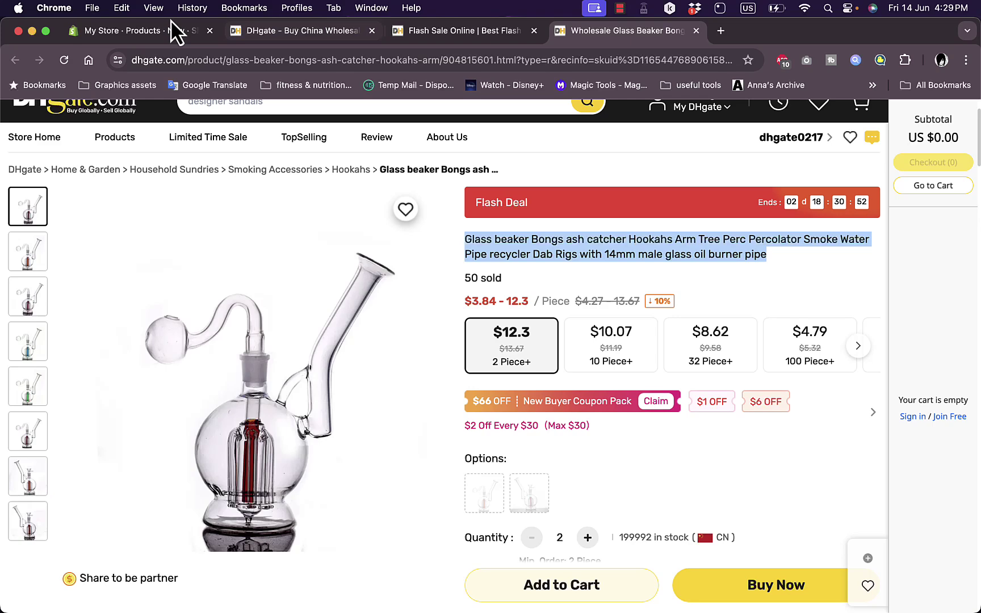
click(138, 31)
scroll(456, 423, down, 5)
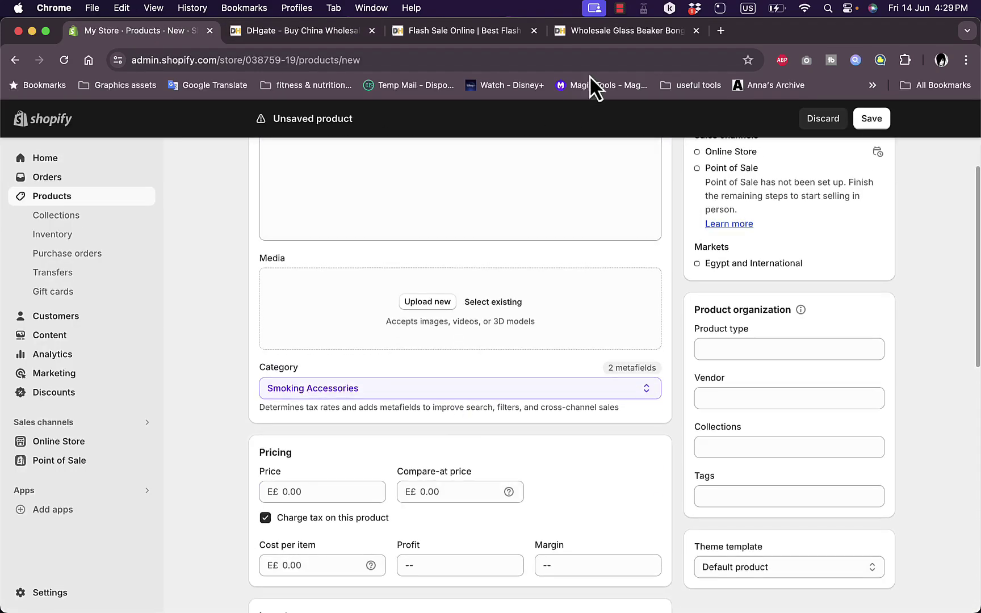
Review the DHgate listing's price tiers, $6.21 ePacket shipping to Egypt and 2-piece minimum.
click(614, 39)
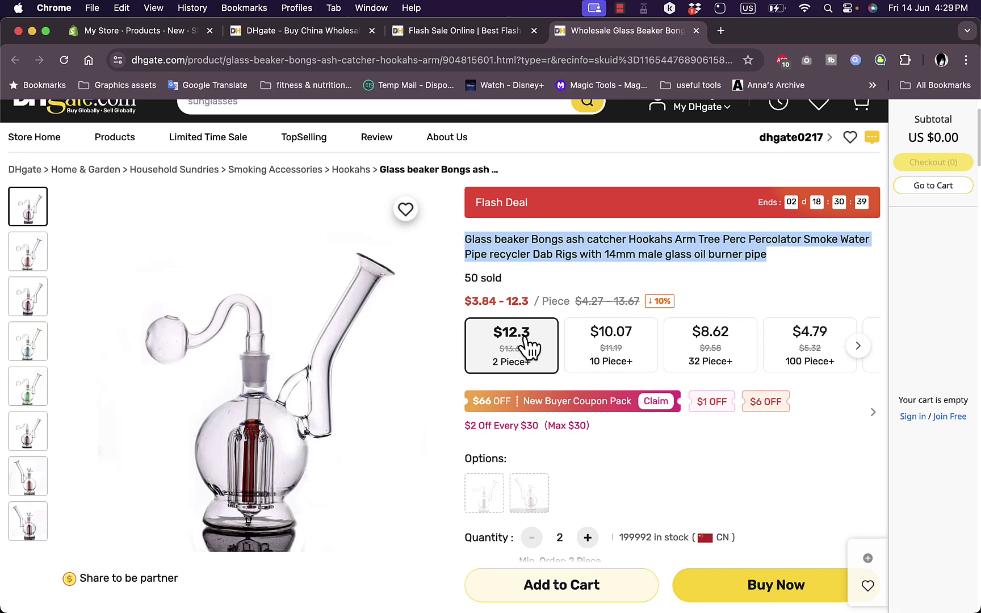
scroll(540, 343, down, 3)
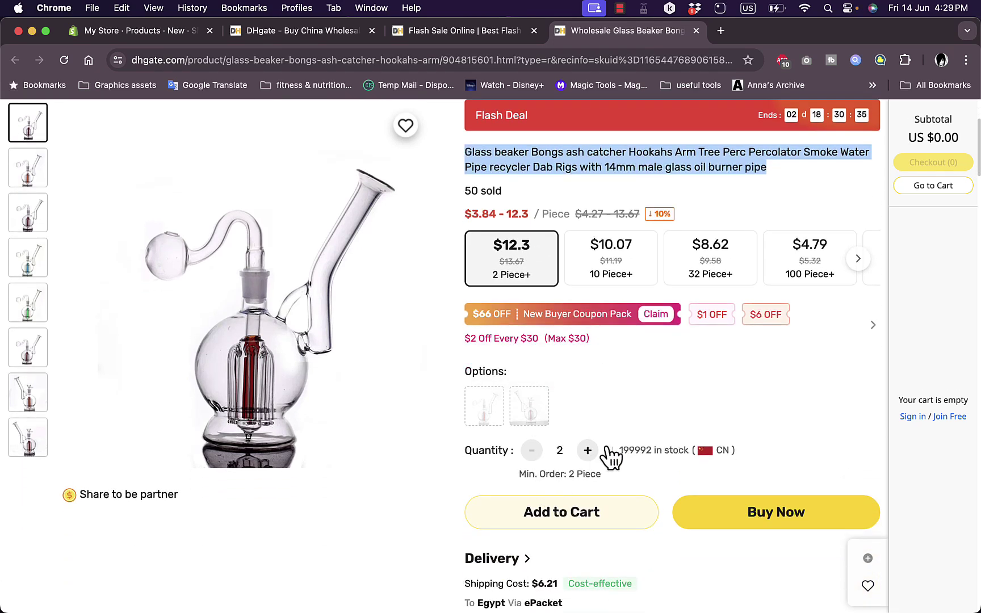
scroll(666, 399, down, 6)
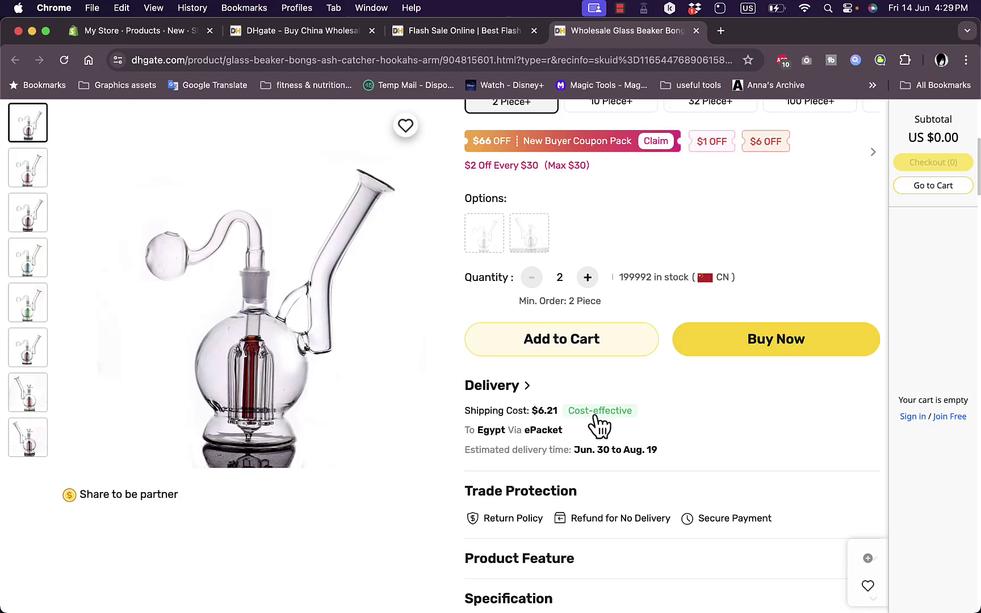
scroll(597, 425, up, 7)
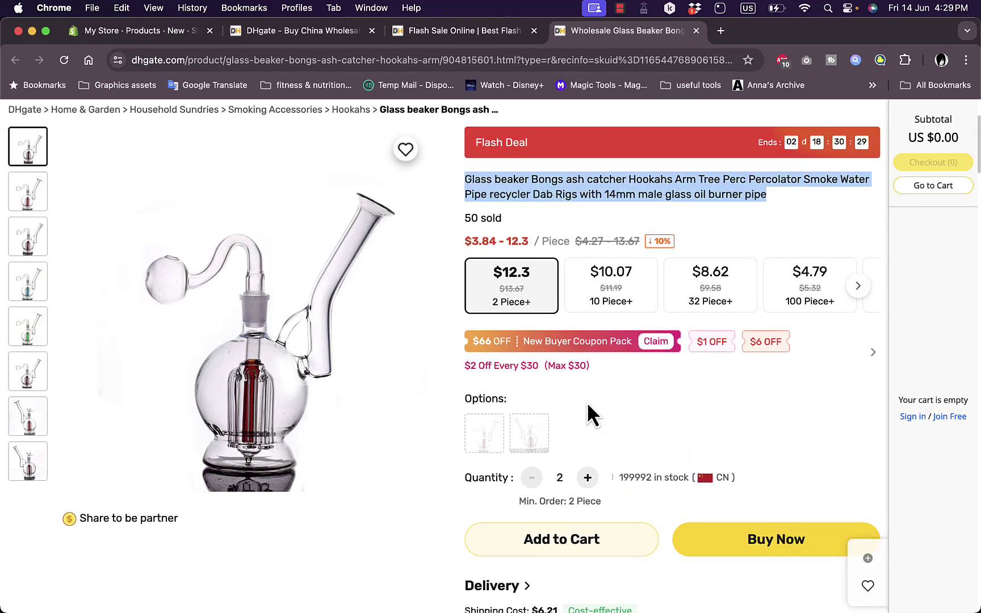
scroll(587, 402, down, 1)
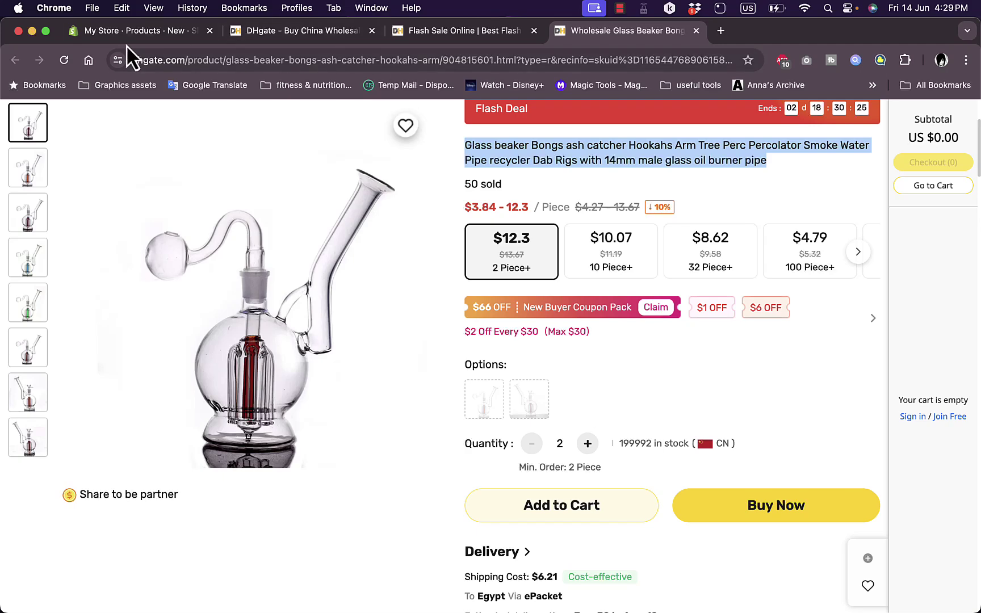
Enter price 30, compare-at price 35 and cost per item 18, giving a 40% margin.
click(153, 32)
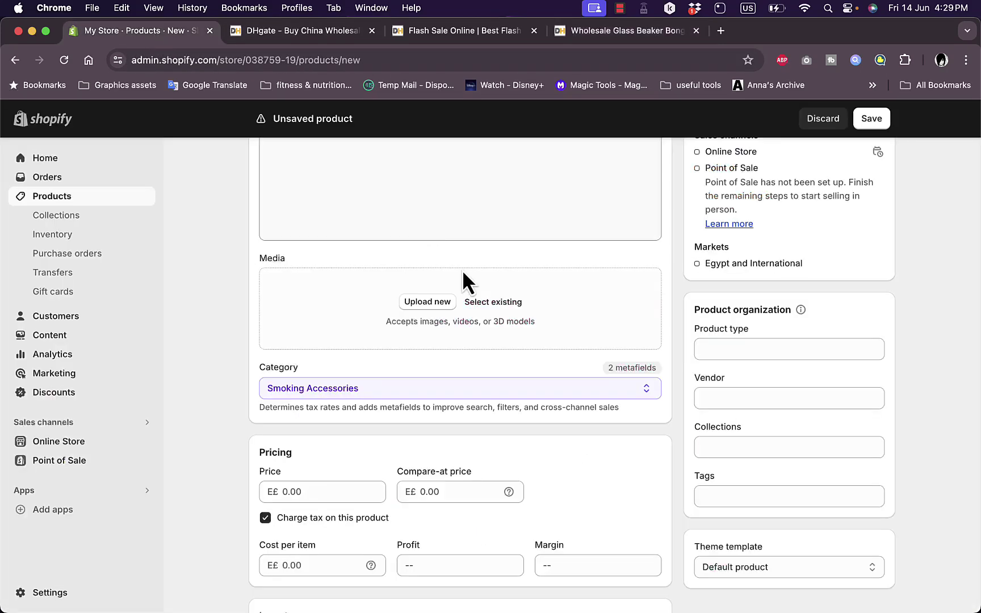
click(312, 499)
text(30)
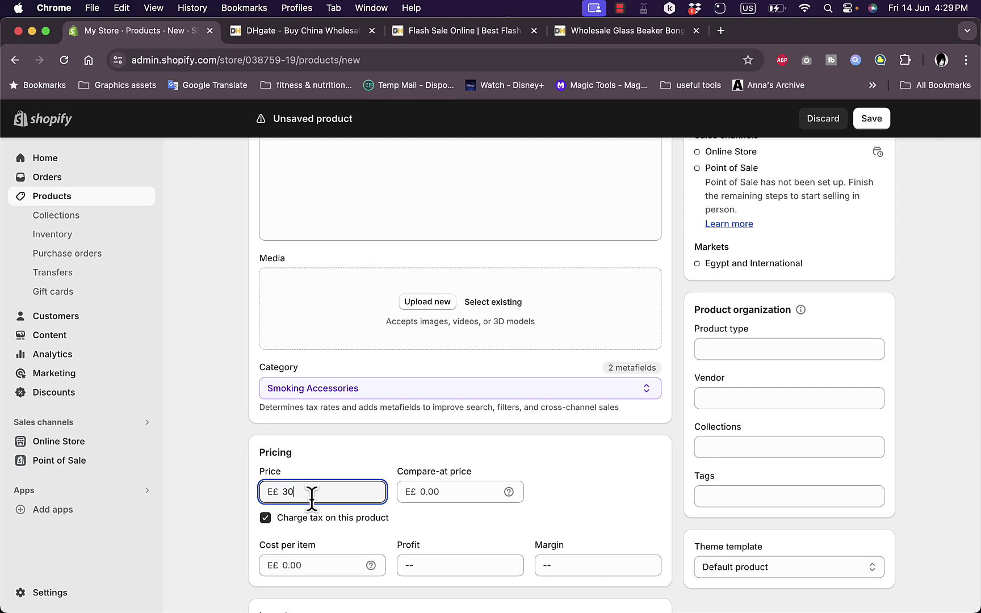
click(436, 493)
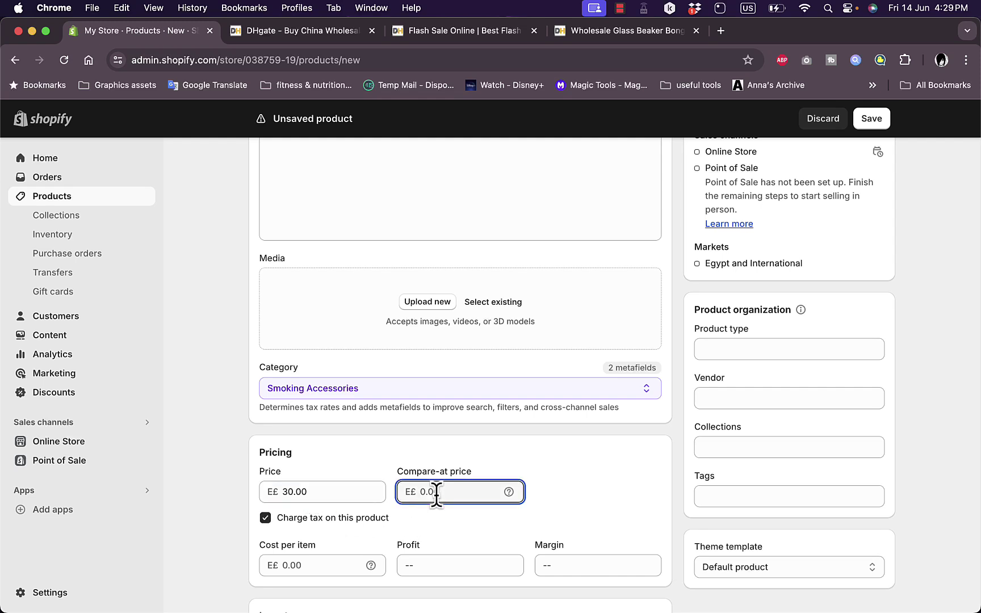
scroll(556, 593, down, 3)
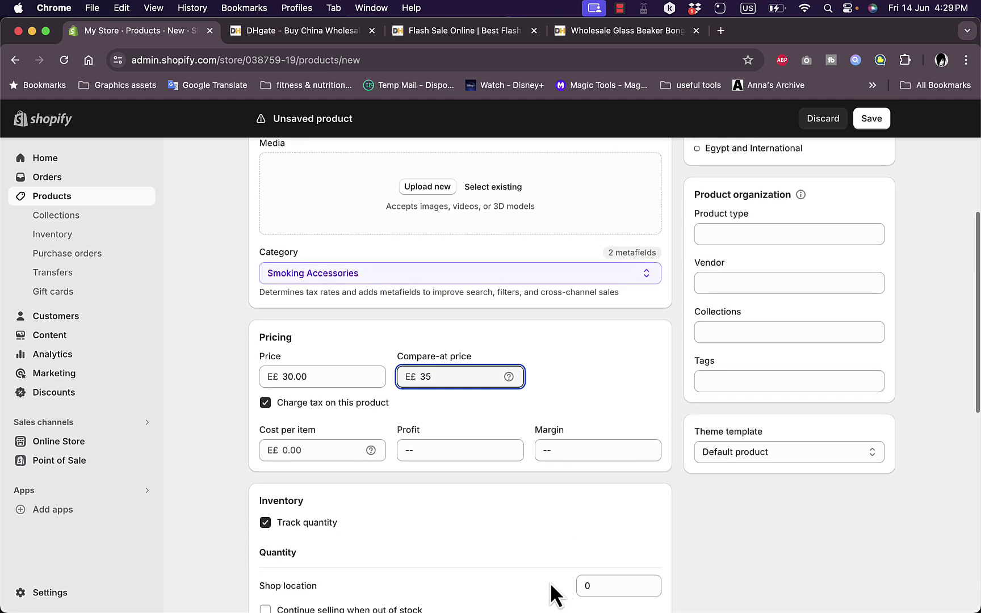
click(330, 450)
text(1)
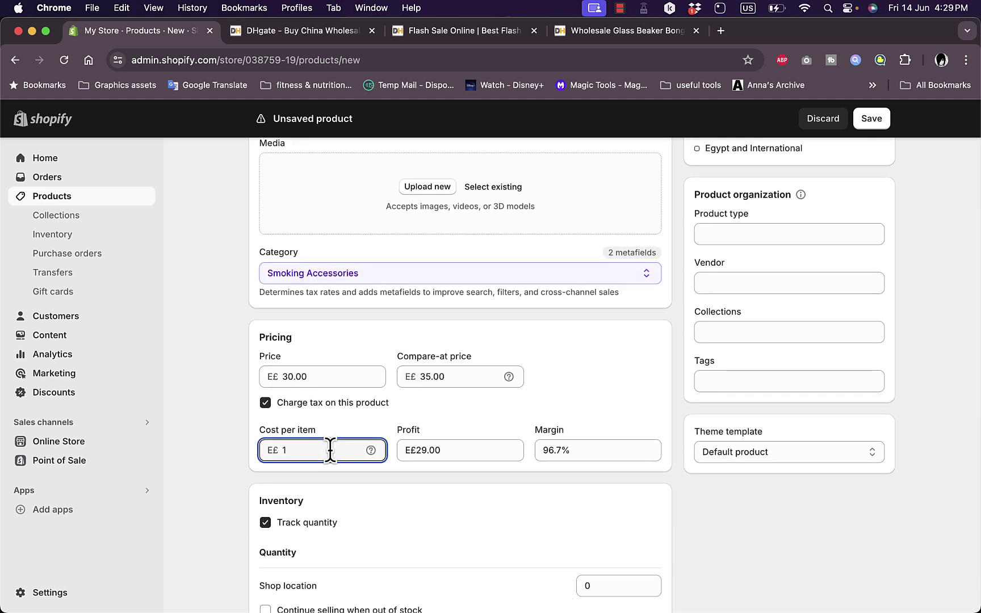
text(8)
key(BackSpace)
text(8)
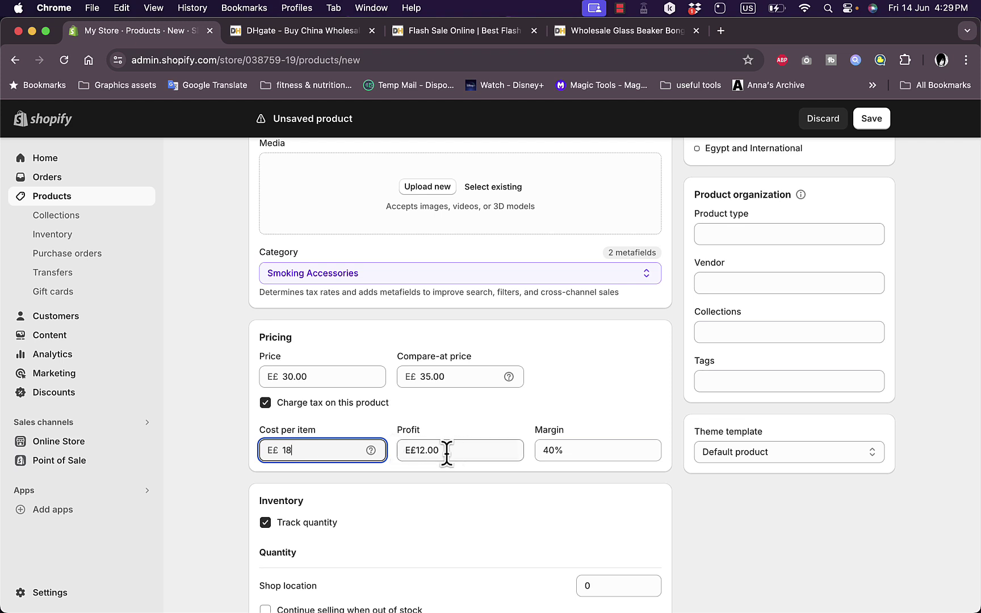
scroll(449, 455, down, 5)
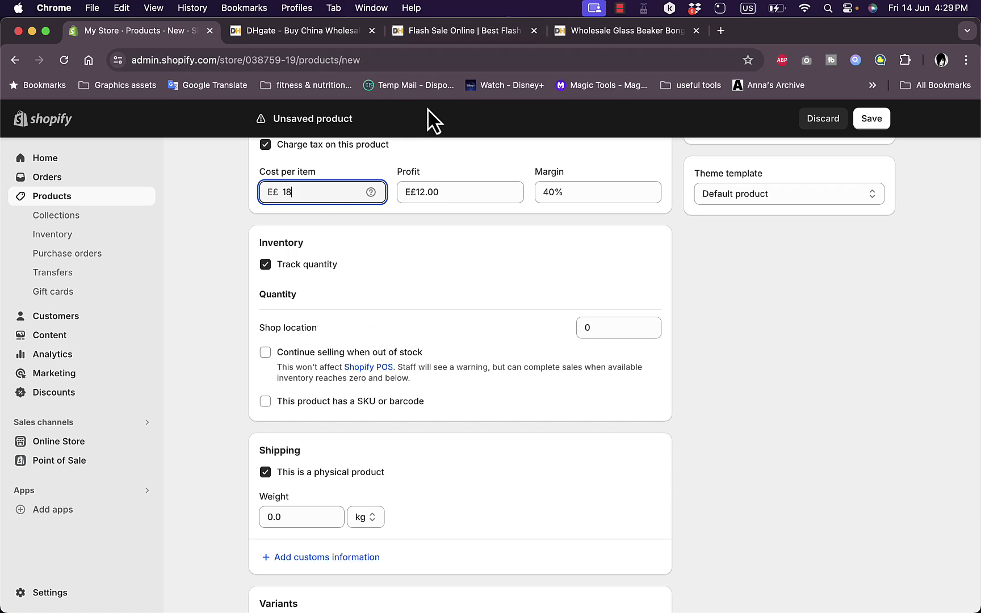
Recheck the DHgate listing's $12.3 two-piece price tier and $6.21 shipping to Egypt.
click(325, 32)
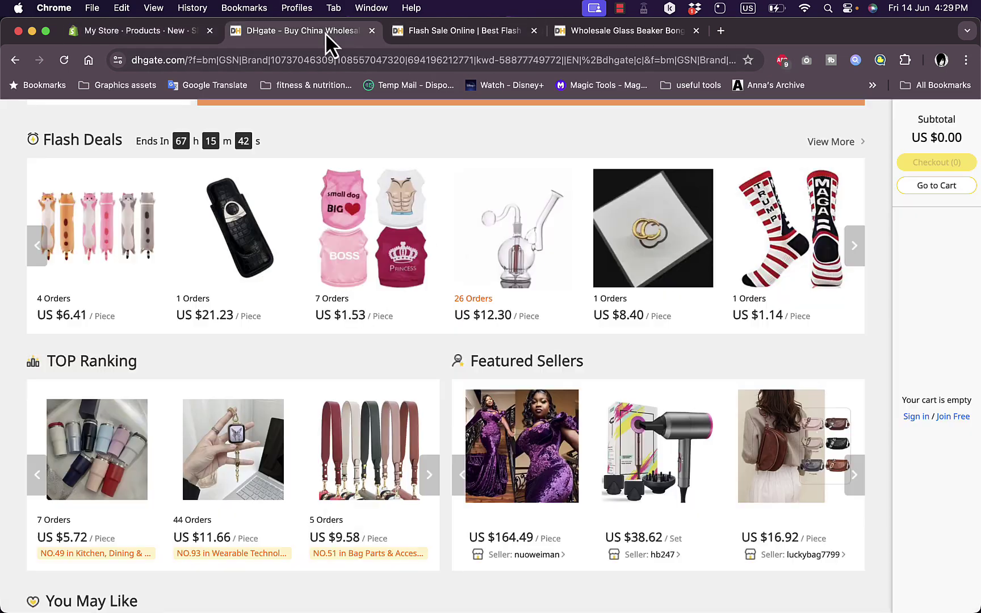
click(605, 34)
scroll(467, 284, down, 5)
key(super+1)
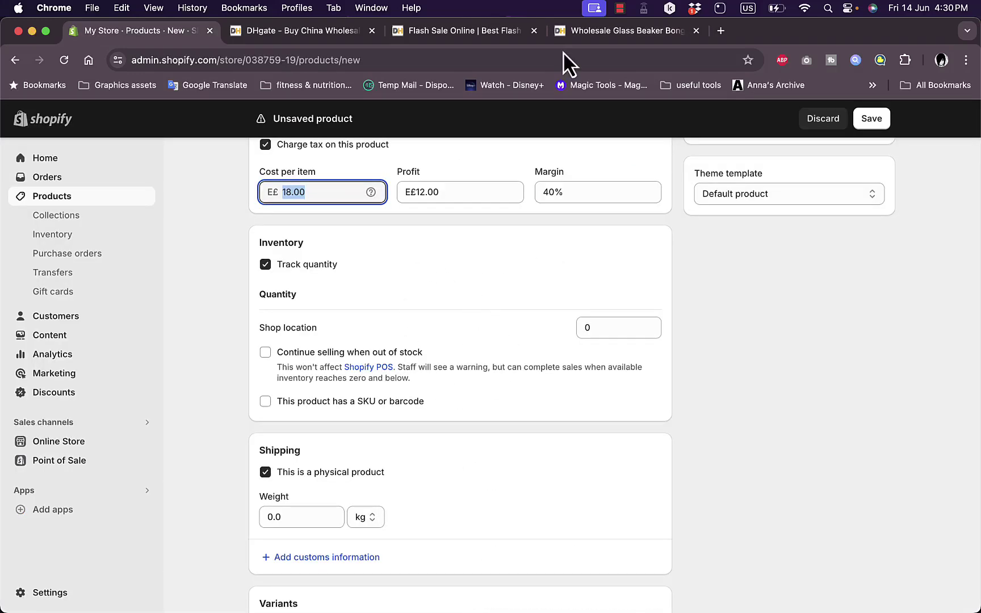
click(599, 32)
scroll(409, 340, up, 2)
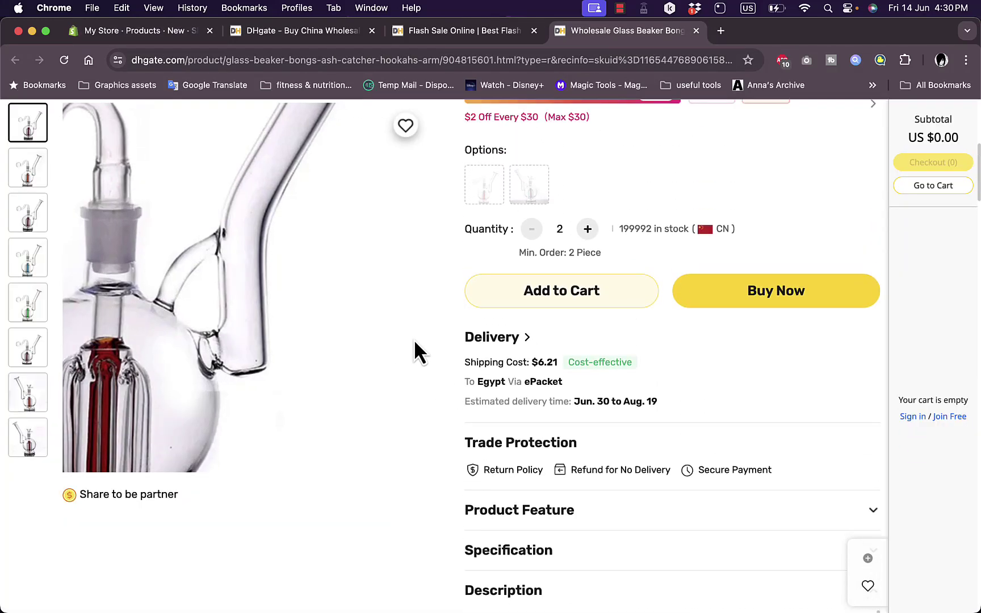
scroll(659, 277, up, 7)
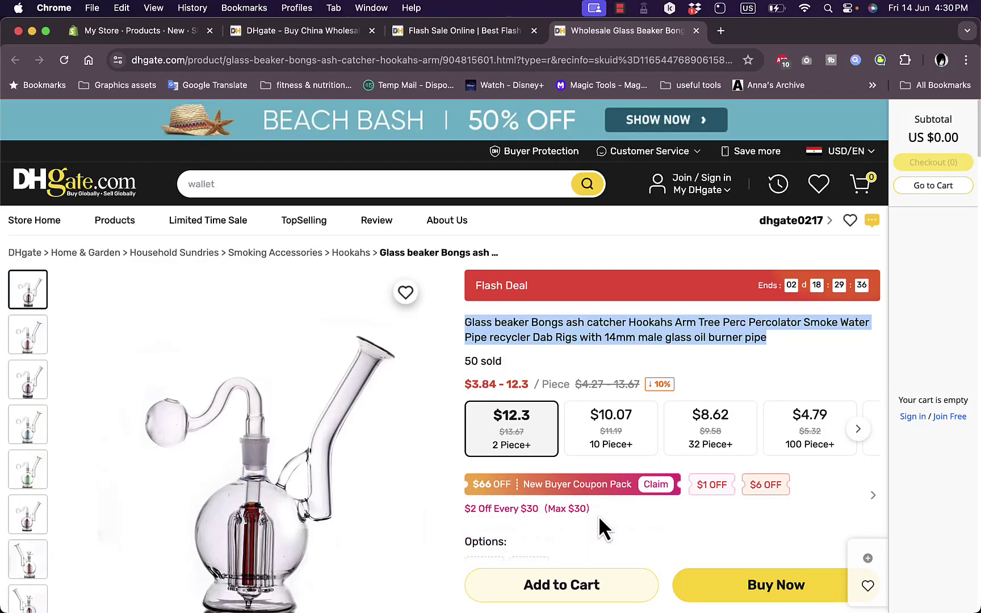
scroll(709, 523, down, 1)
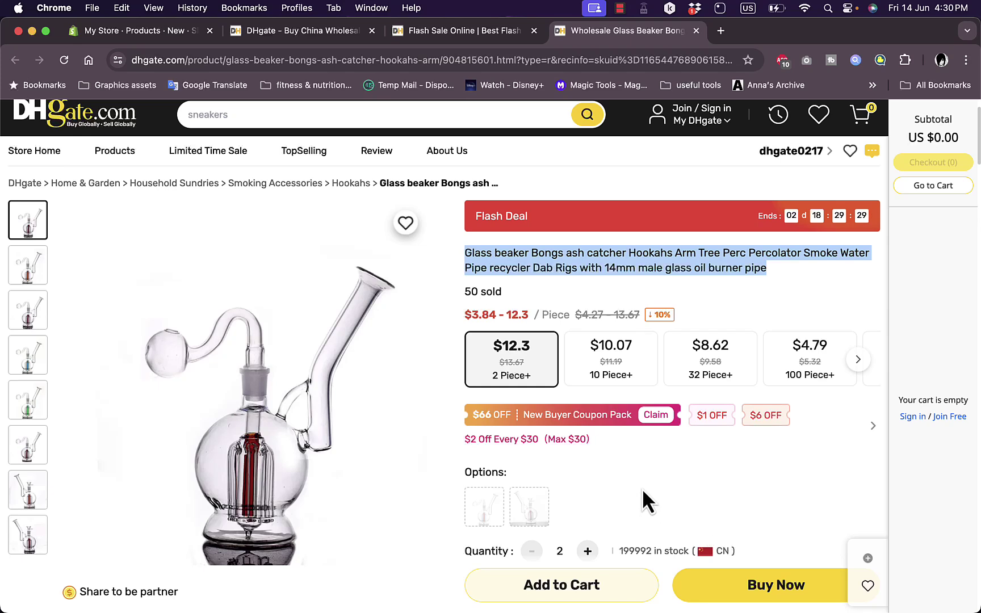
scroll(661, 463, down, 2)
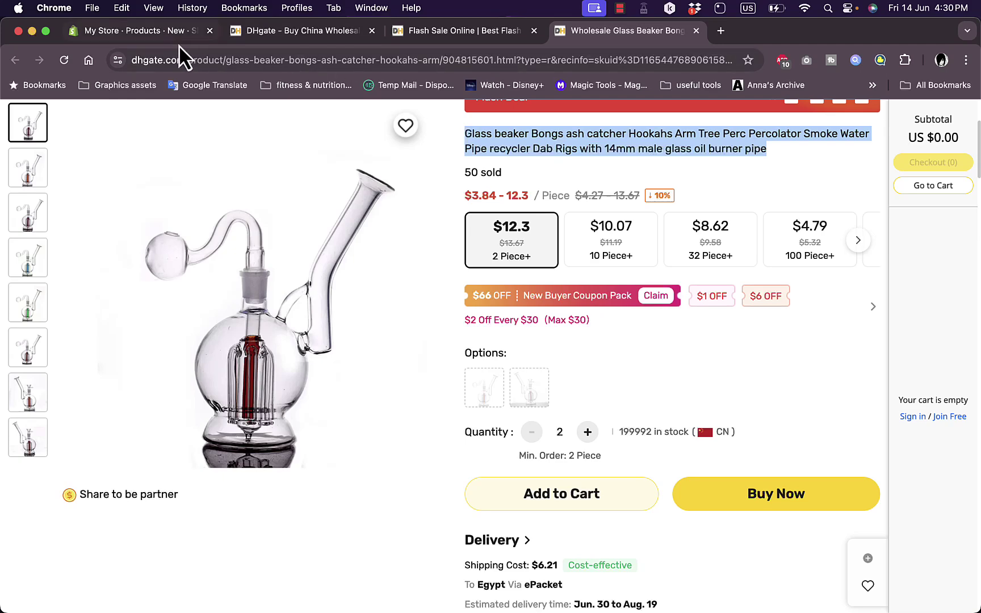
Discard all unsaved changes to the glass beaker bong draft, returning to the empty Products list.
click(163, 33)
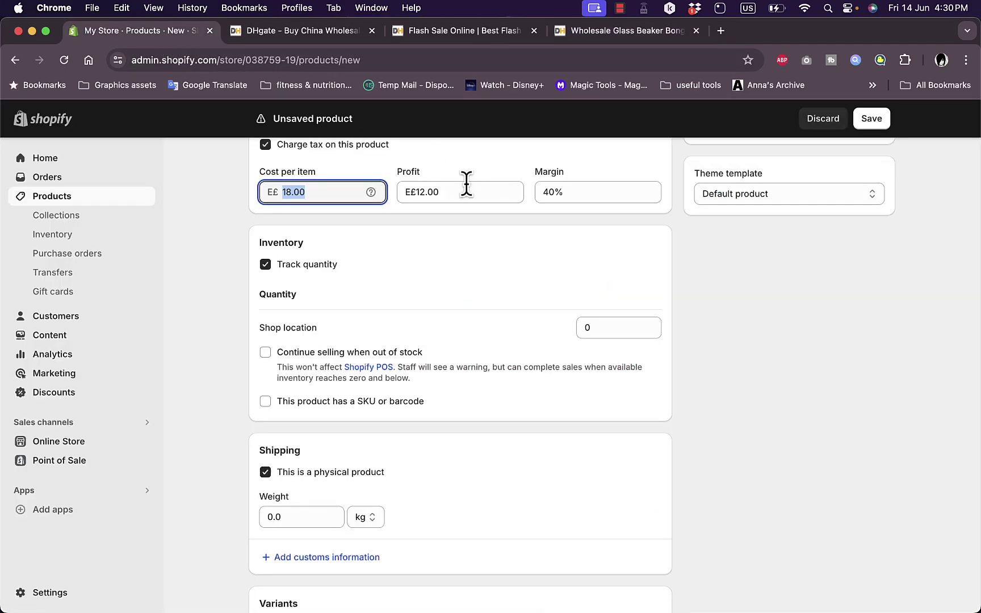
scroll(468, 266, up, 10)
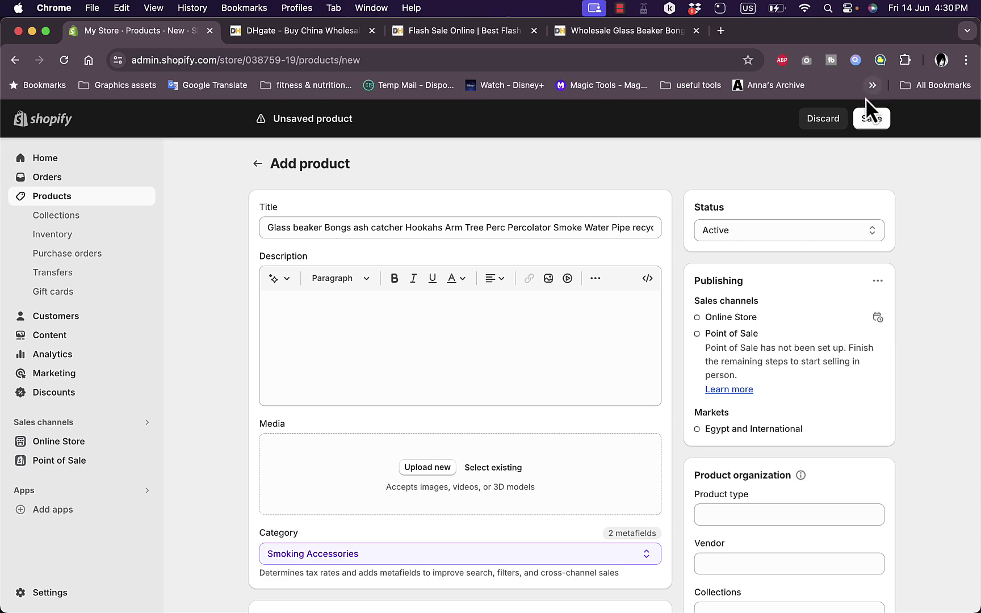
click(832, 118)
key(Return)
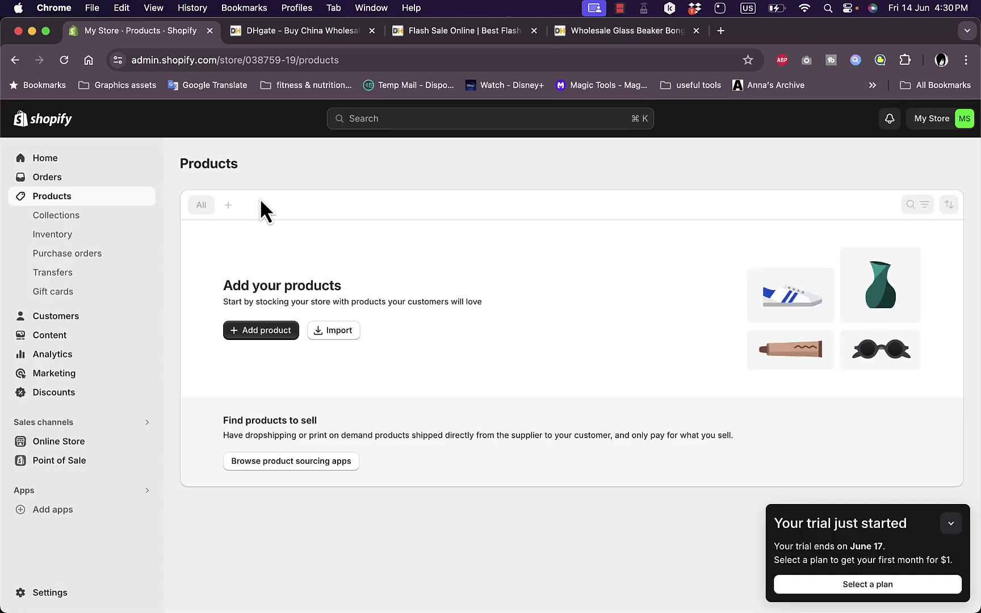
Search the admin for 'dsers' and open the DSers-AliExpress Dropshipping app page.
click(441, 128)
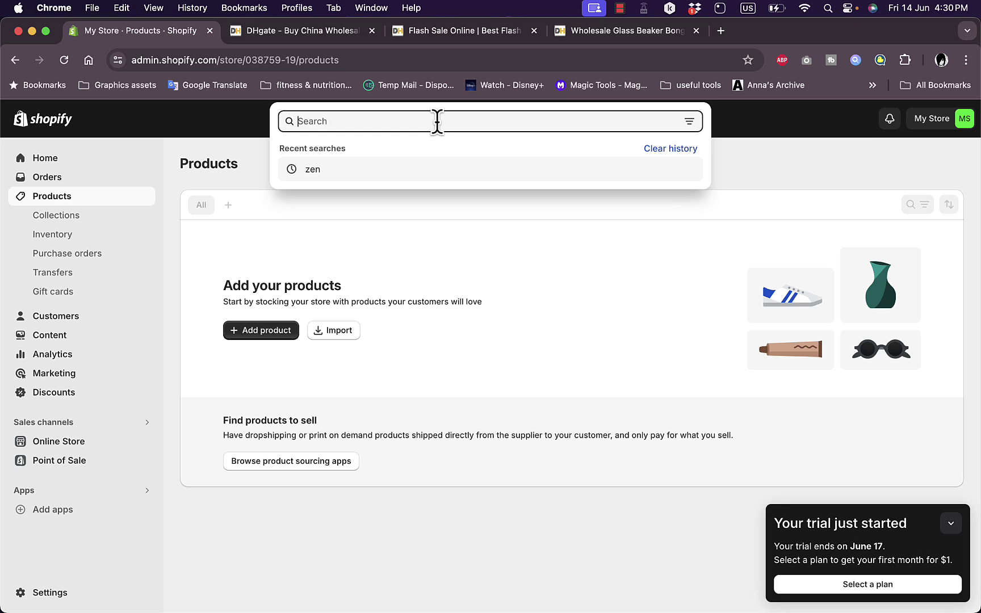
text(dsers)
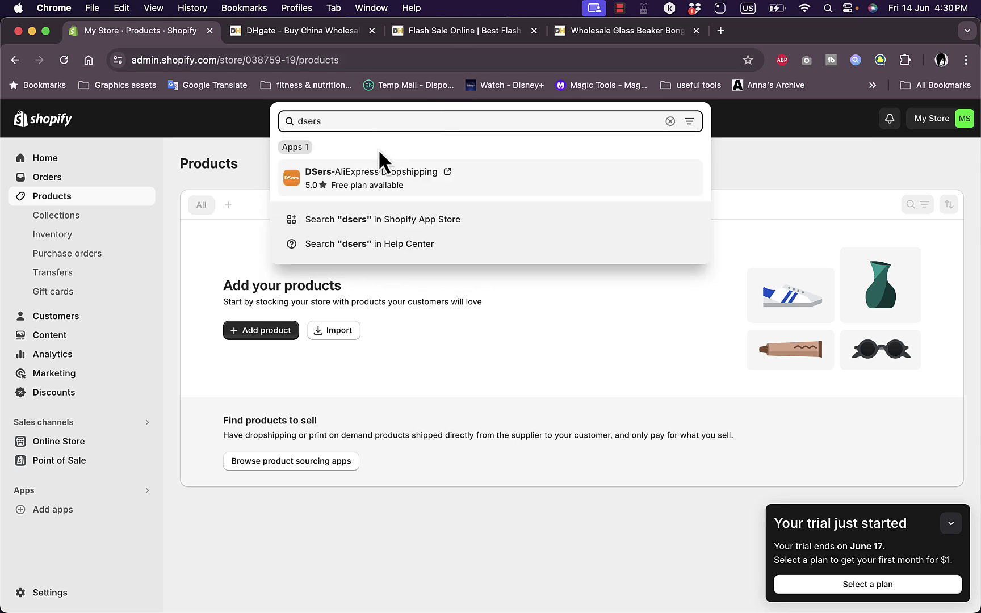
click(379, 180)
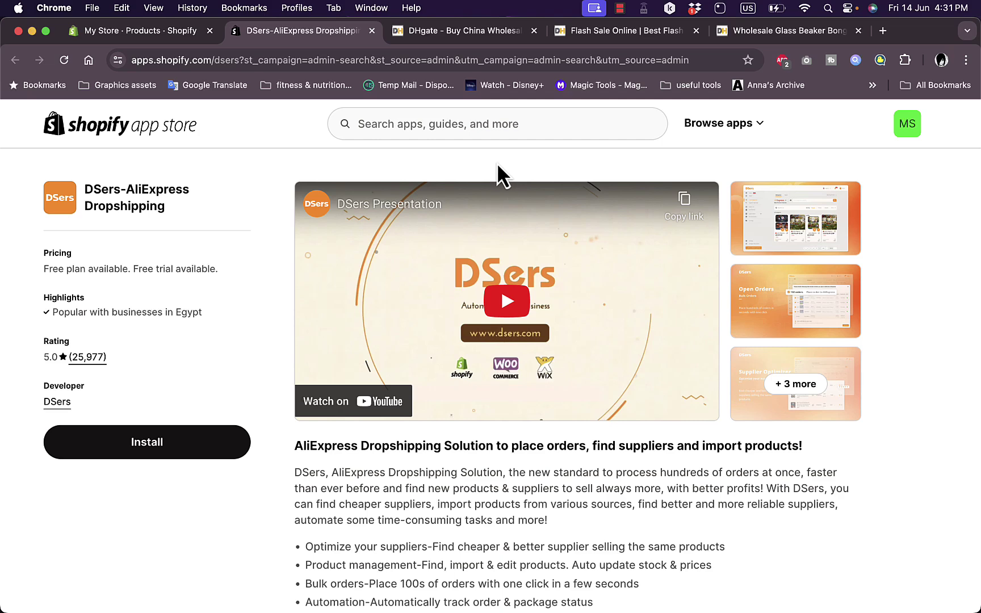
Return to the DHgate glass beaker listing and read its Delivery details.
click(798, 34)
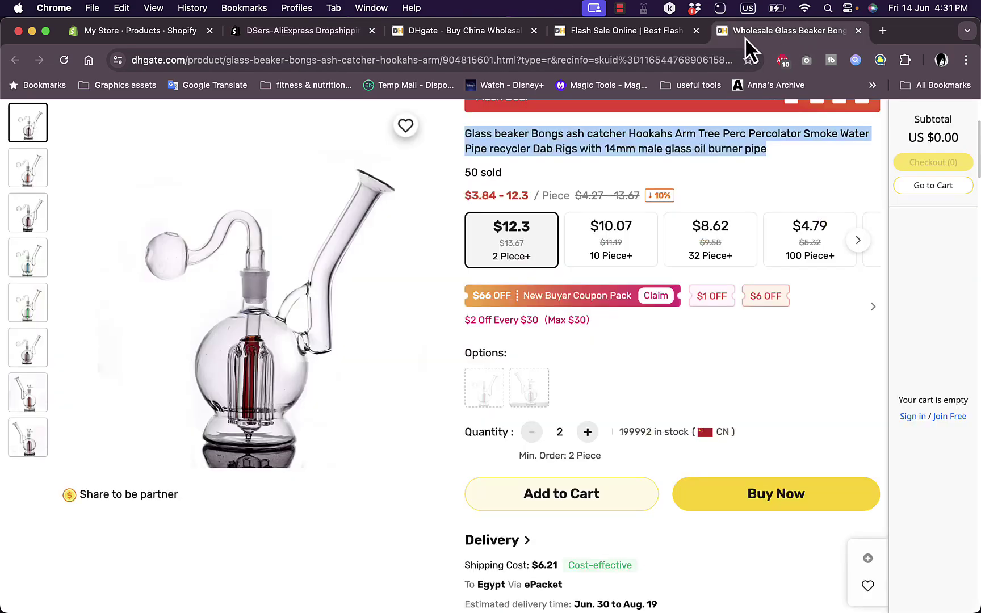
click(138, 37)
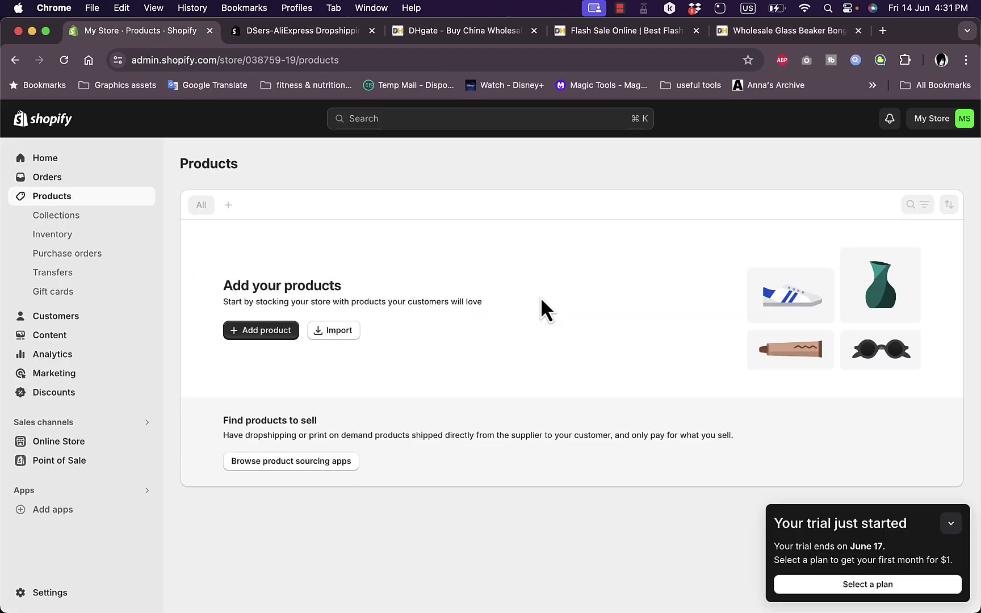
click(778, 37)
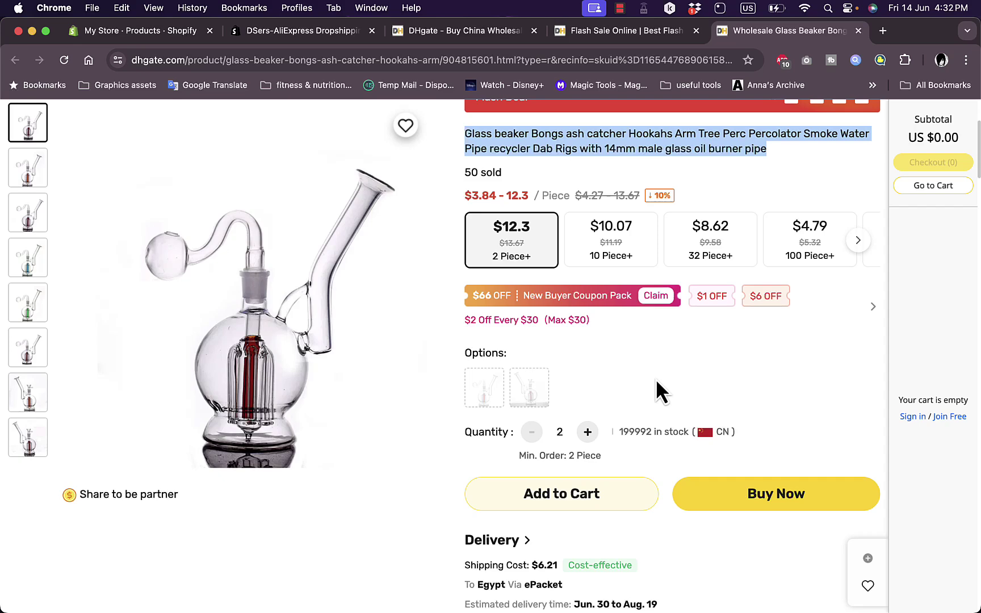
scroll(656, 379, up, 3)
scroll(656, 379, down, 5)
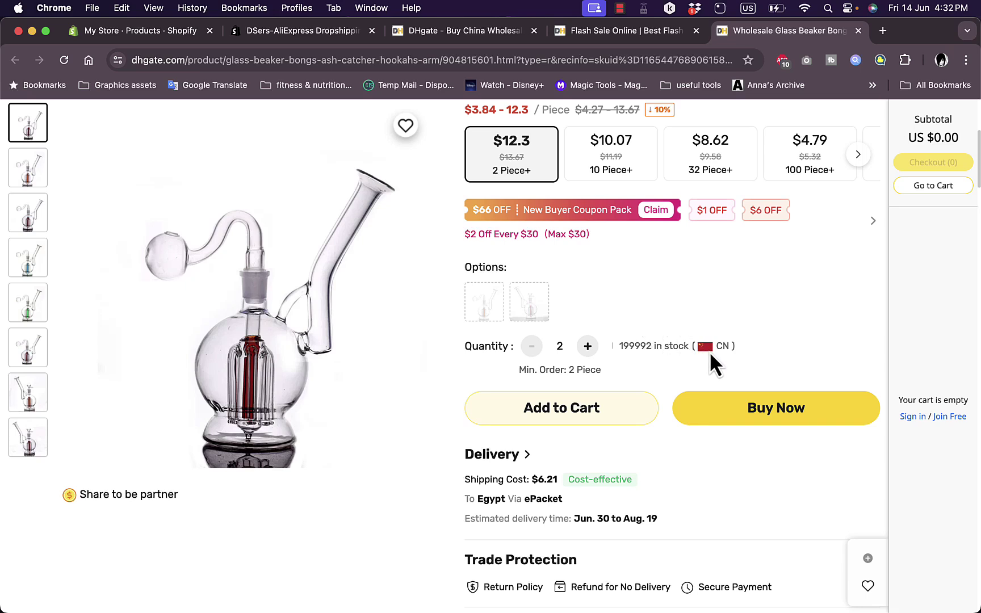
scroll(710, 351, down, 5)
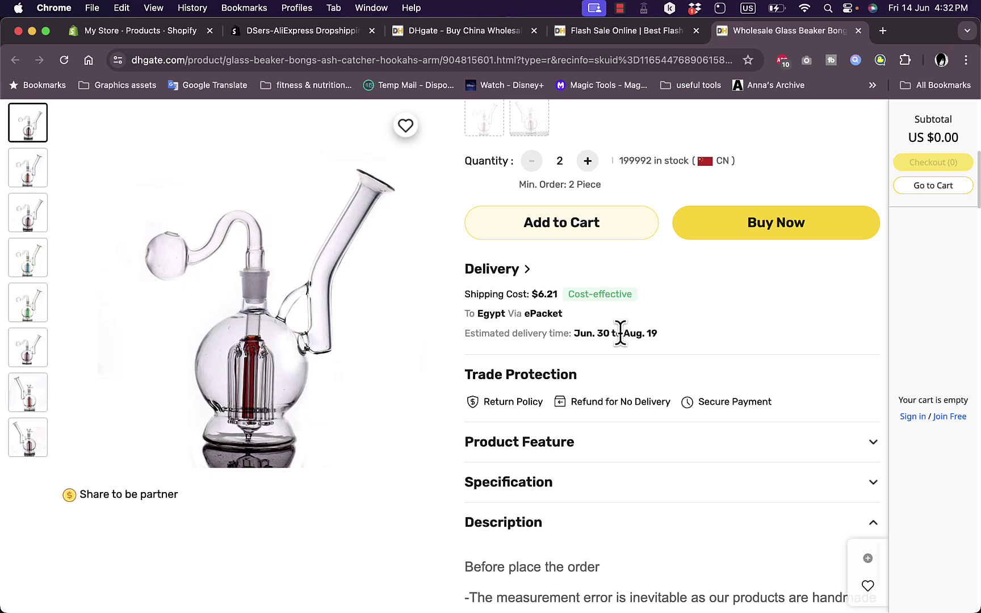
scroll(740, 314, up, 3)
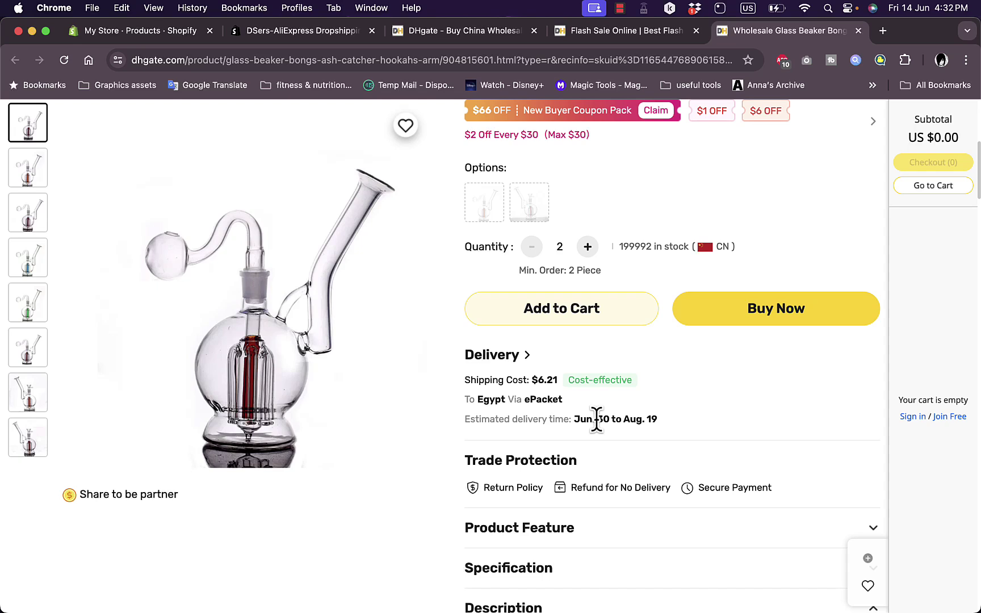
Scroll through the Description and select the full product title.
scroll(698, 417, down, 2)
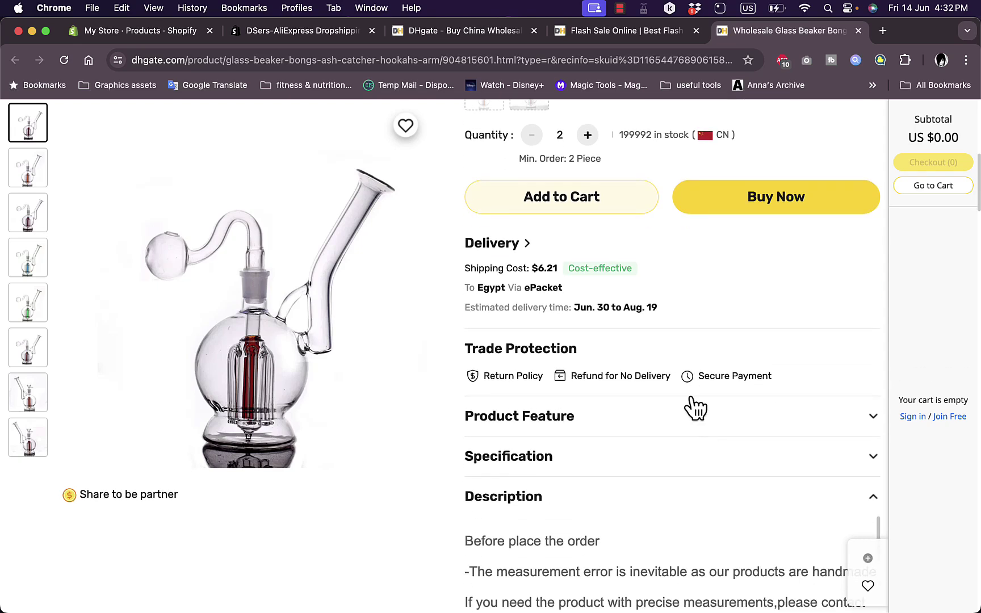
scroll(672, 366, down, 2)
scroll(667, 356, down, 10)
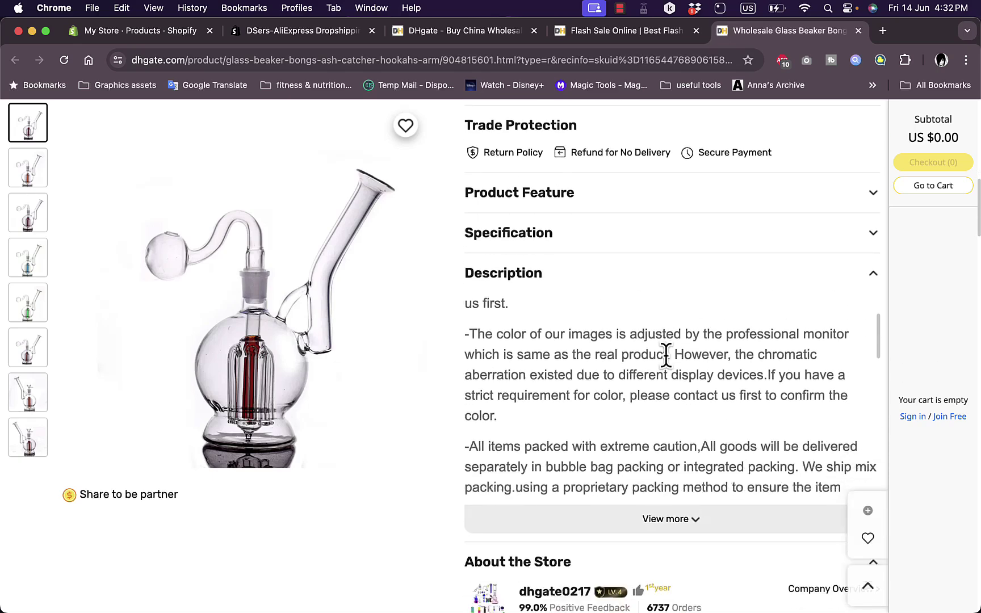
scroll(668, 356, down, 5)
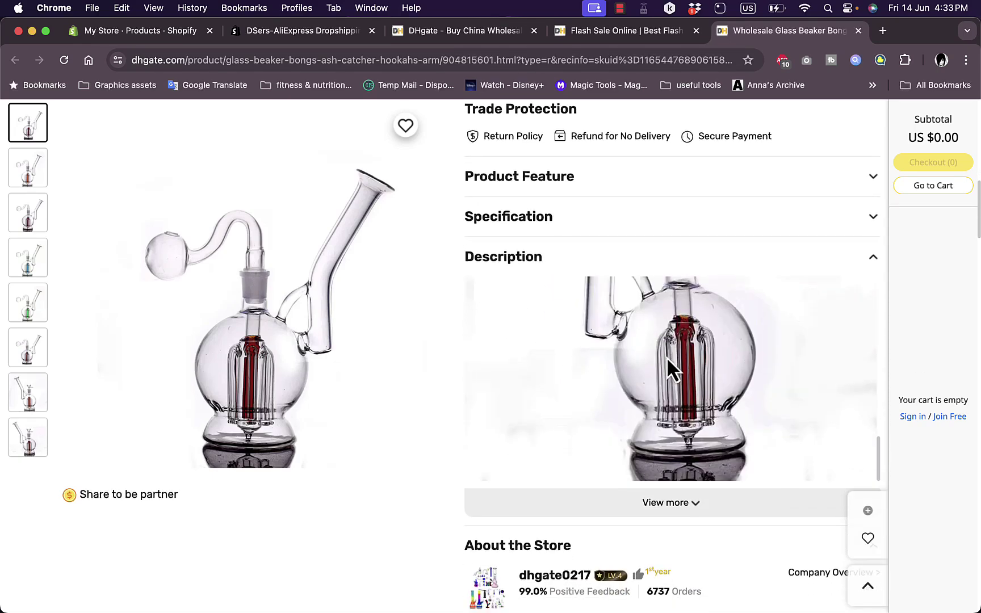
scroll(667, 356, up, 15)
triple_click(666, 356)
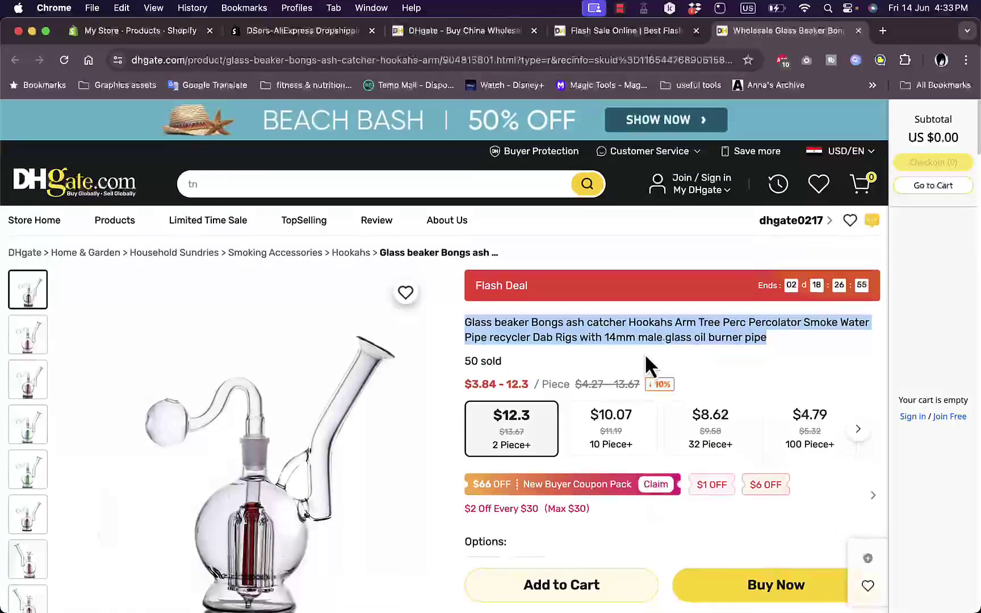